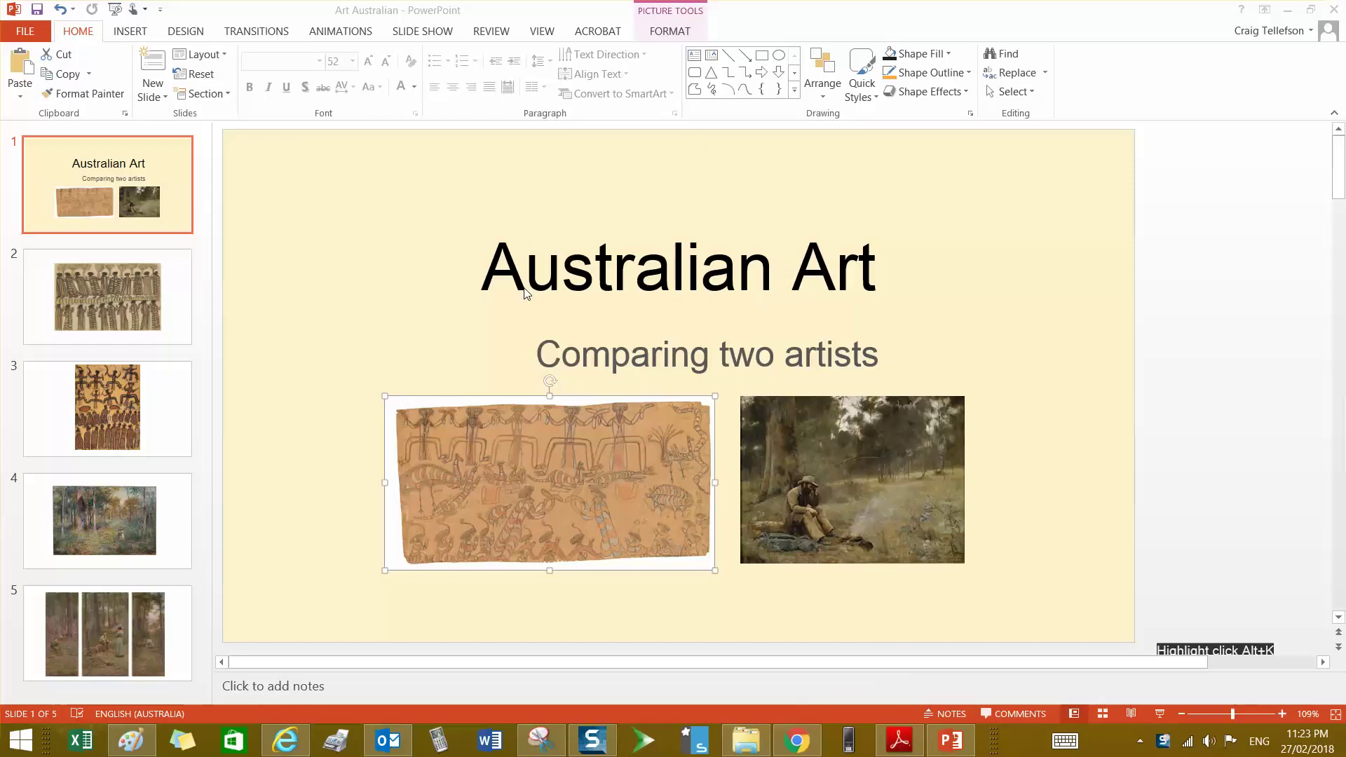
# - Look through slides 2–5 of the Australian Art deck, return to the title slide, then switch to the Screencasting page
pyautogui.click(138, 309)
pyautogui.click(142, 449)
pyautogui.click(135, 524)
pyautogui.click(119, 617)
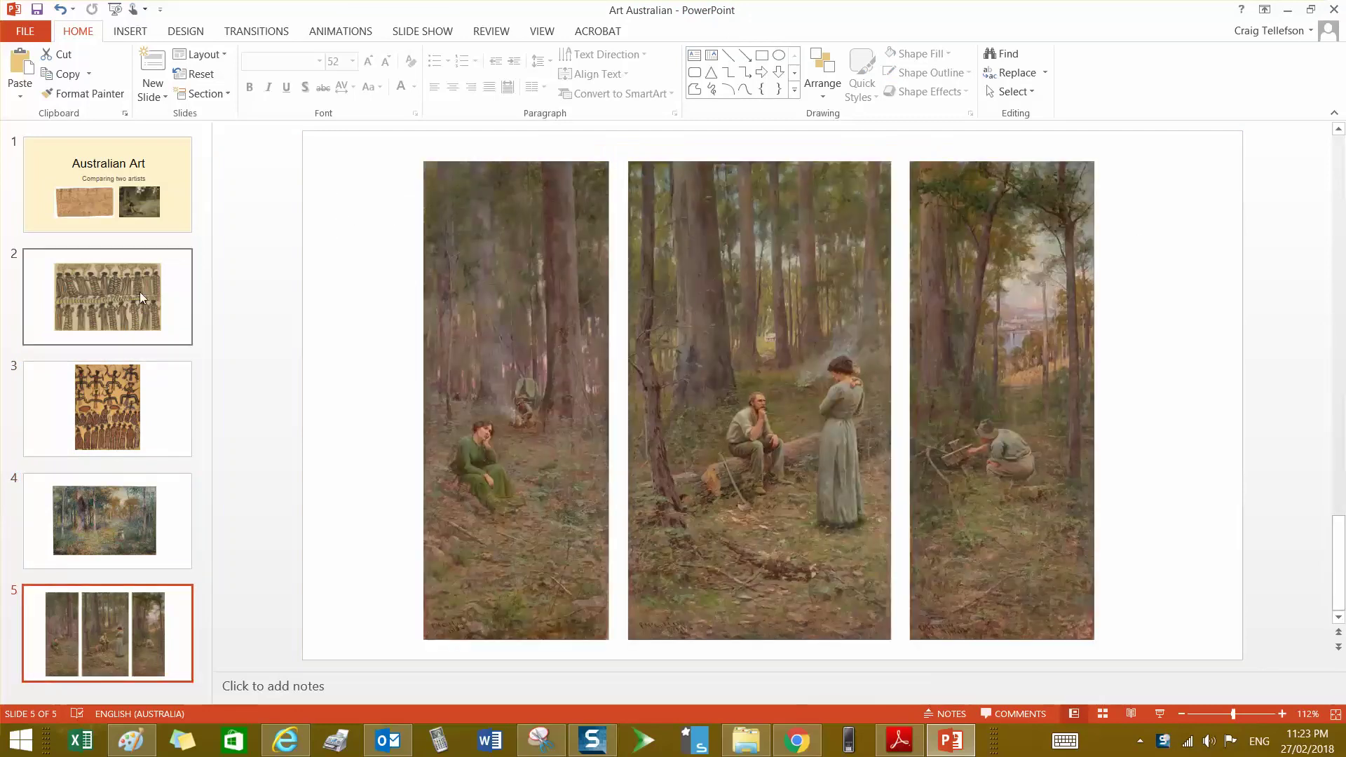
pyautogui.click(147, 202)
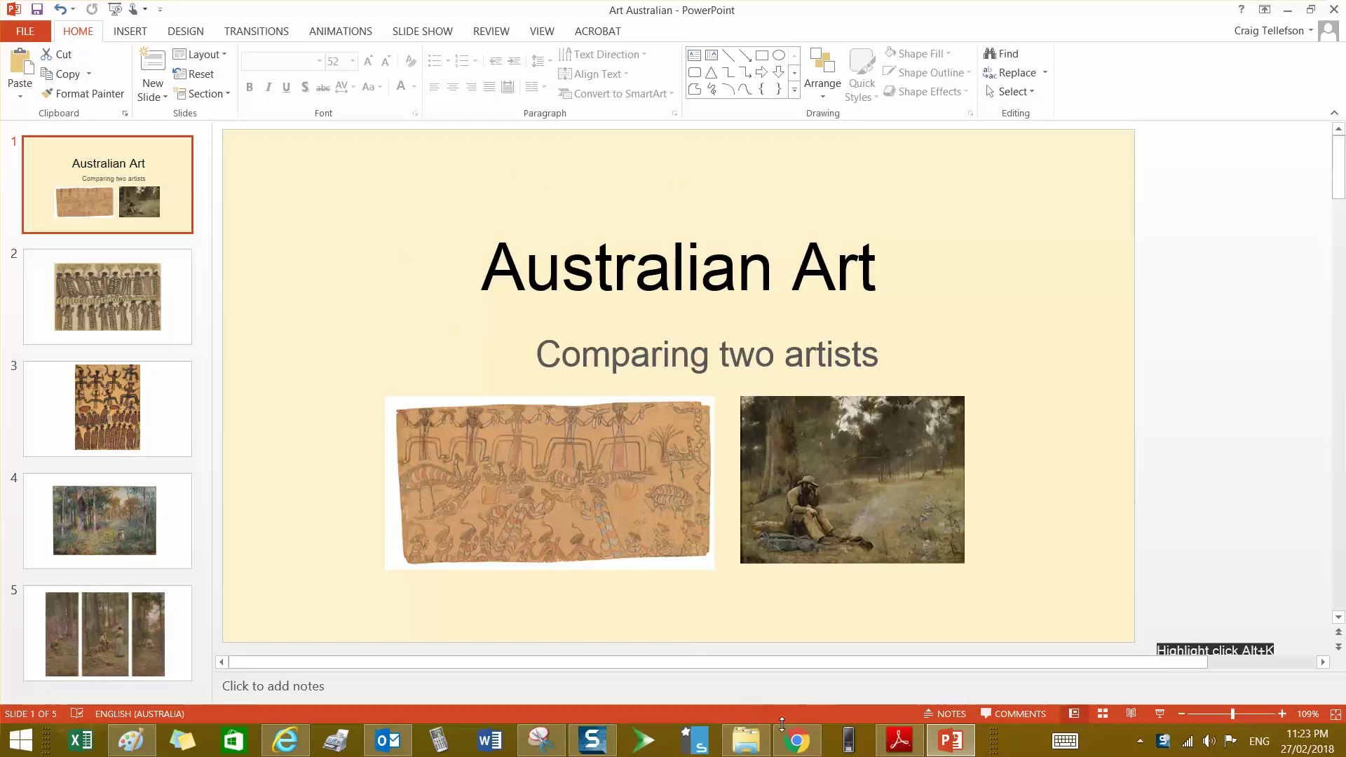
pyautogui.click(796, 741)
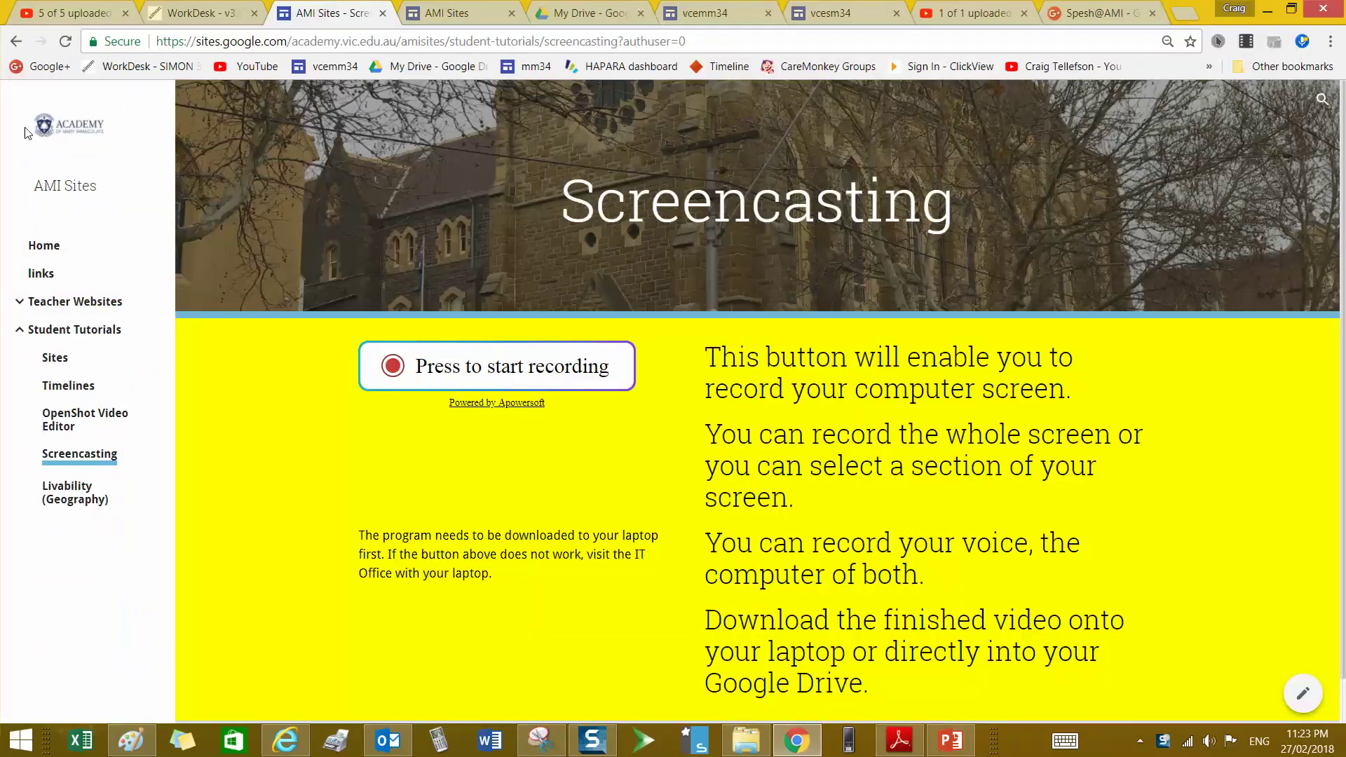
pyautogui.click(84, 188)
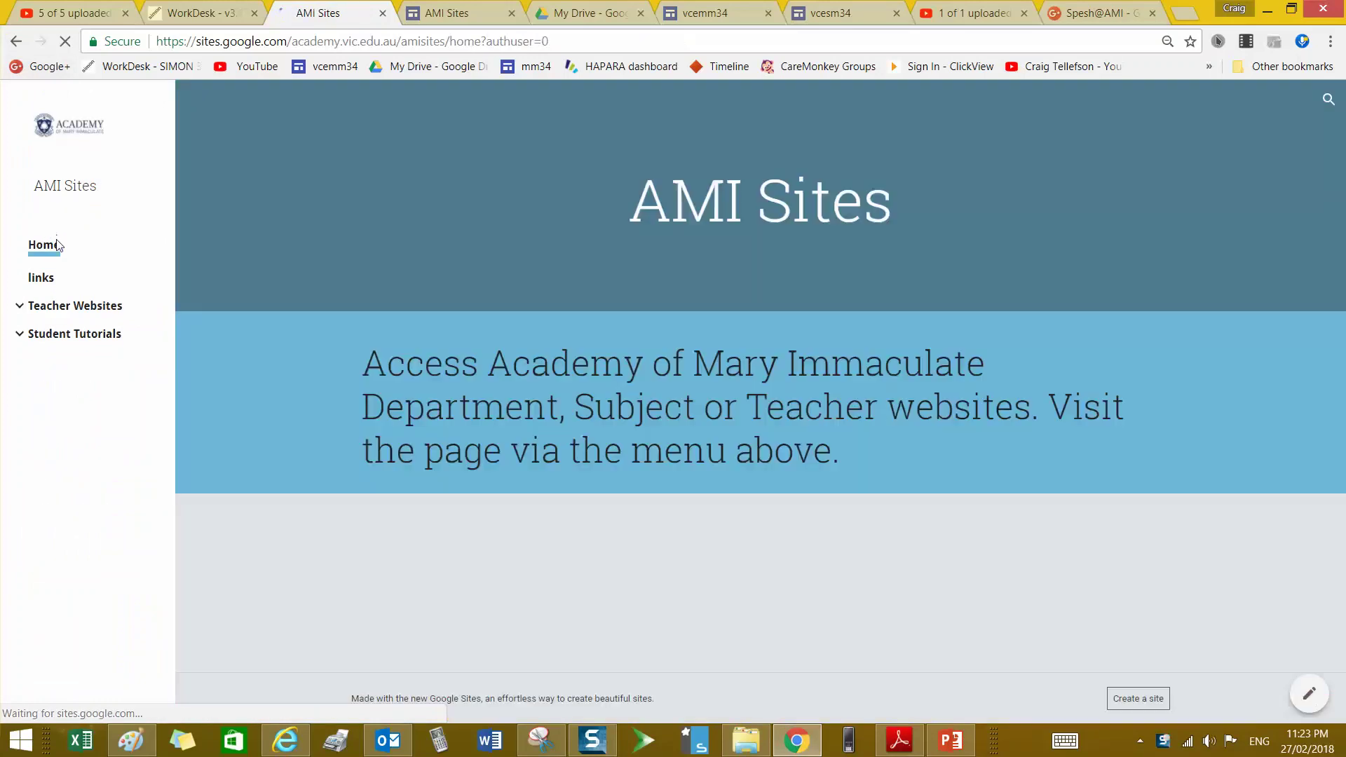
pyautogui.click(19, 335)
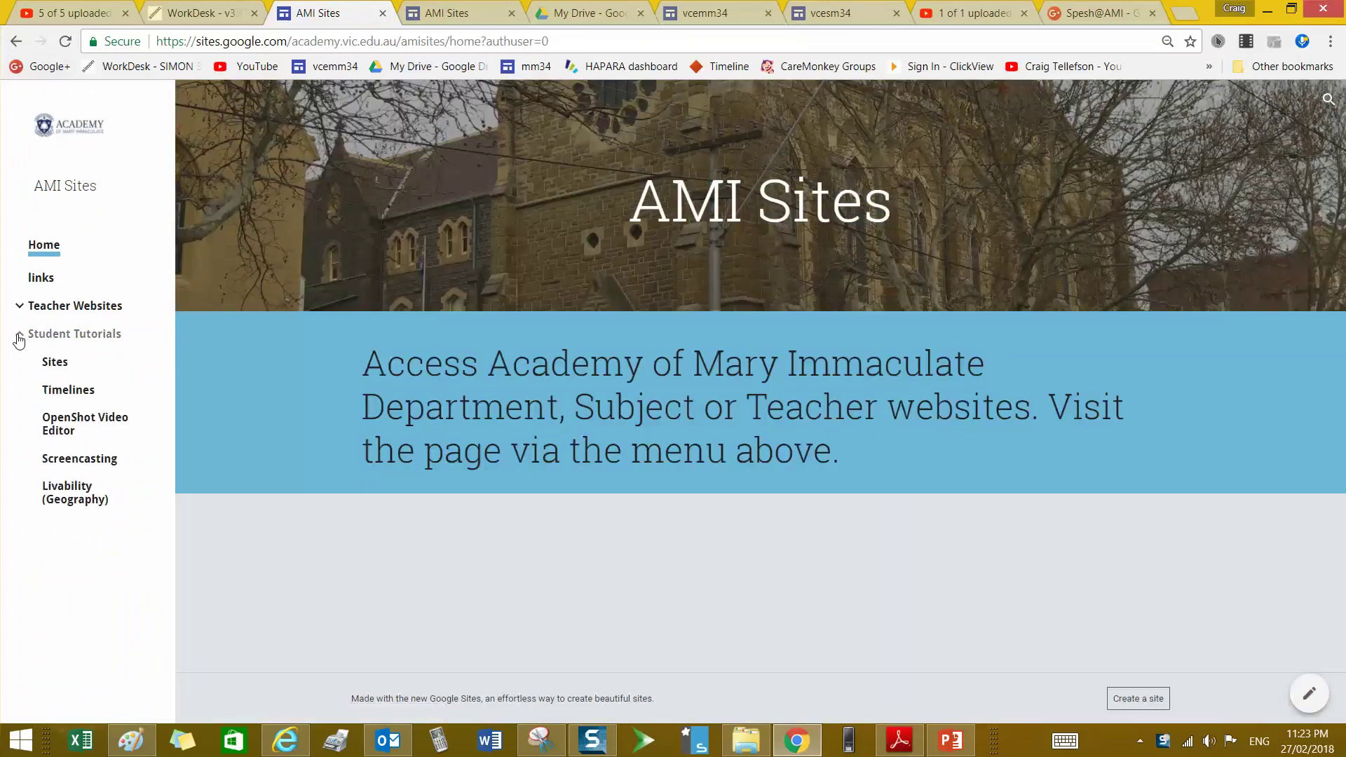
pyautogui.click(94, 463)
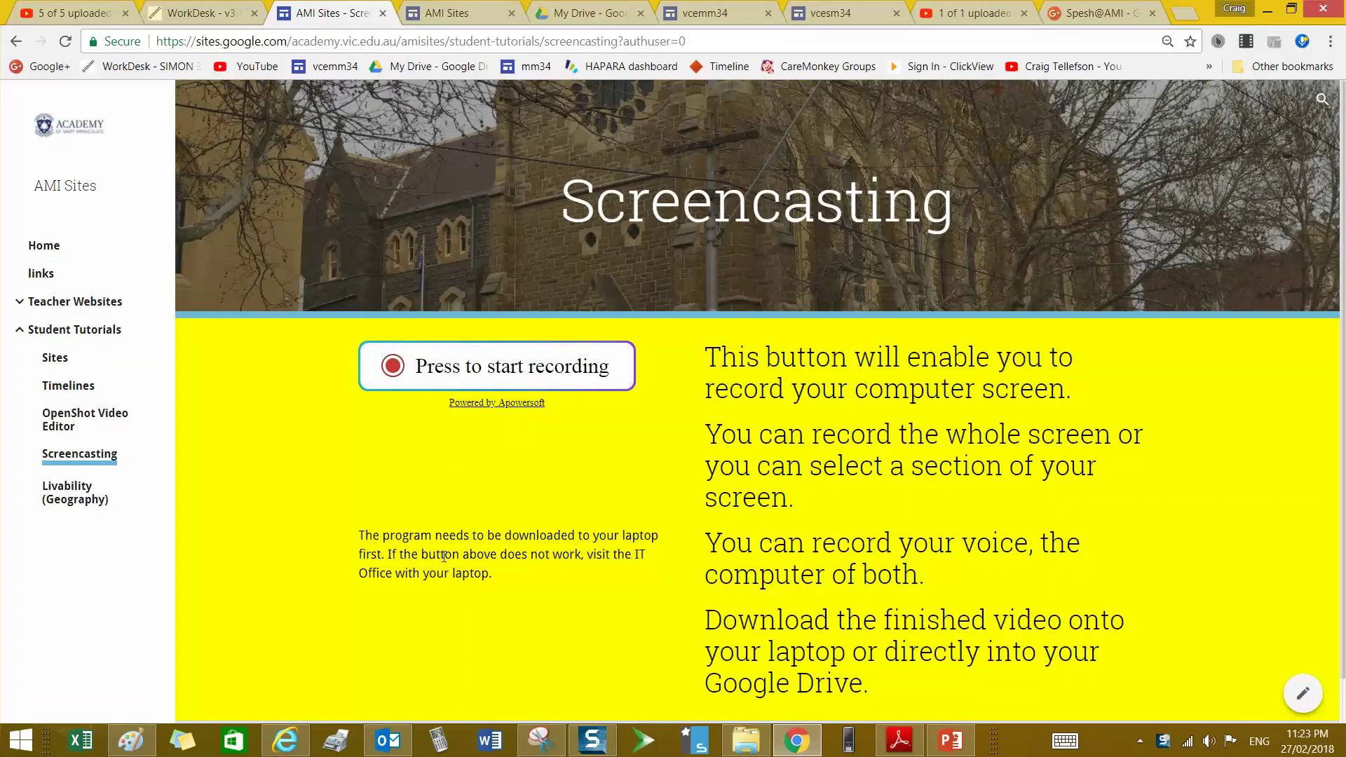
# - Launch the recorder and stretch its capture region to 1302 × 723 around the PowerPoint title slide
pyautogui.click(521, 372)
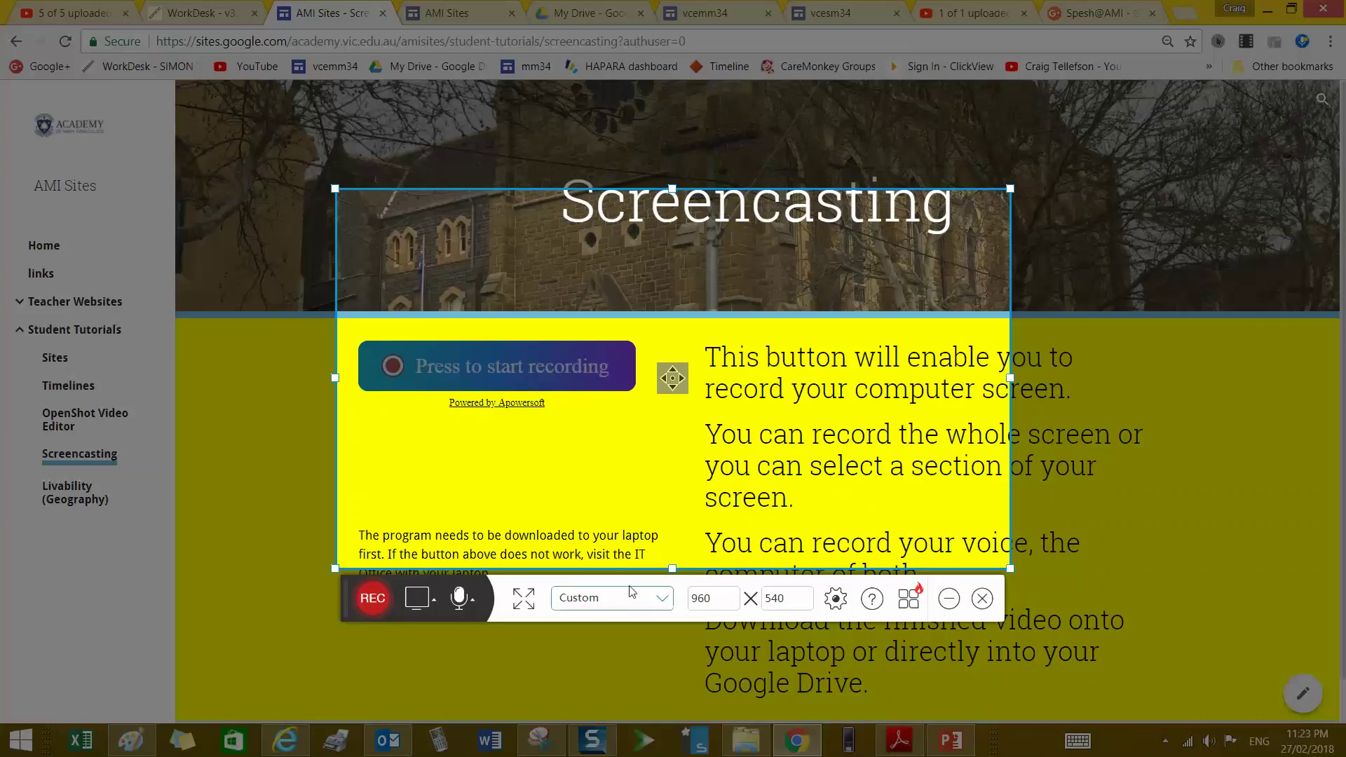
pyautogui.click(951, 740)
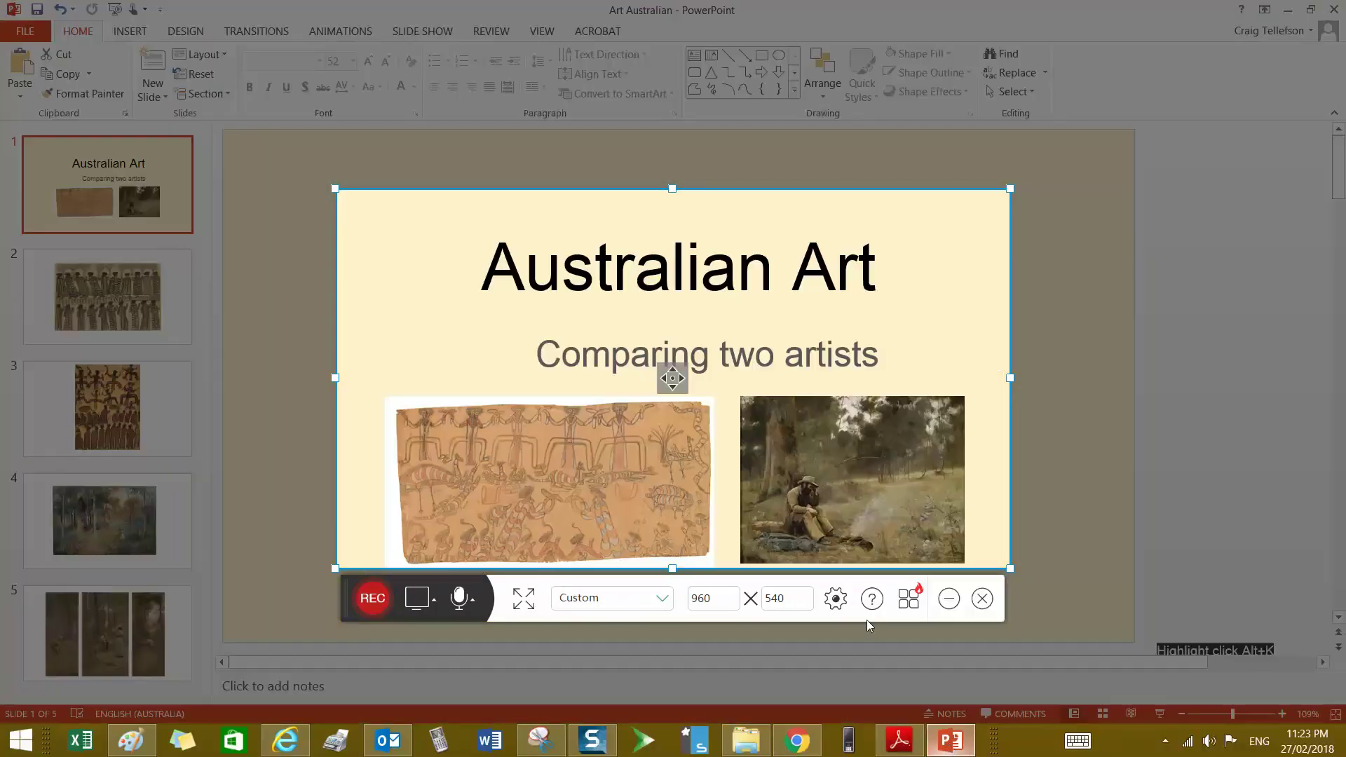
pyautogui.moveTo(335, 188); pyautogui.dragTo(221, 129)
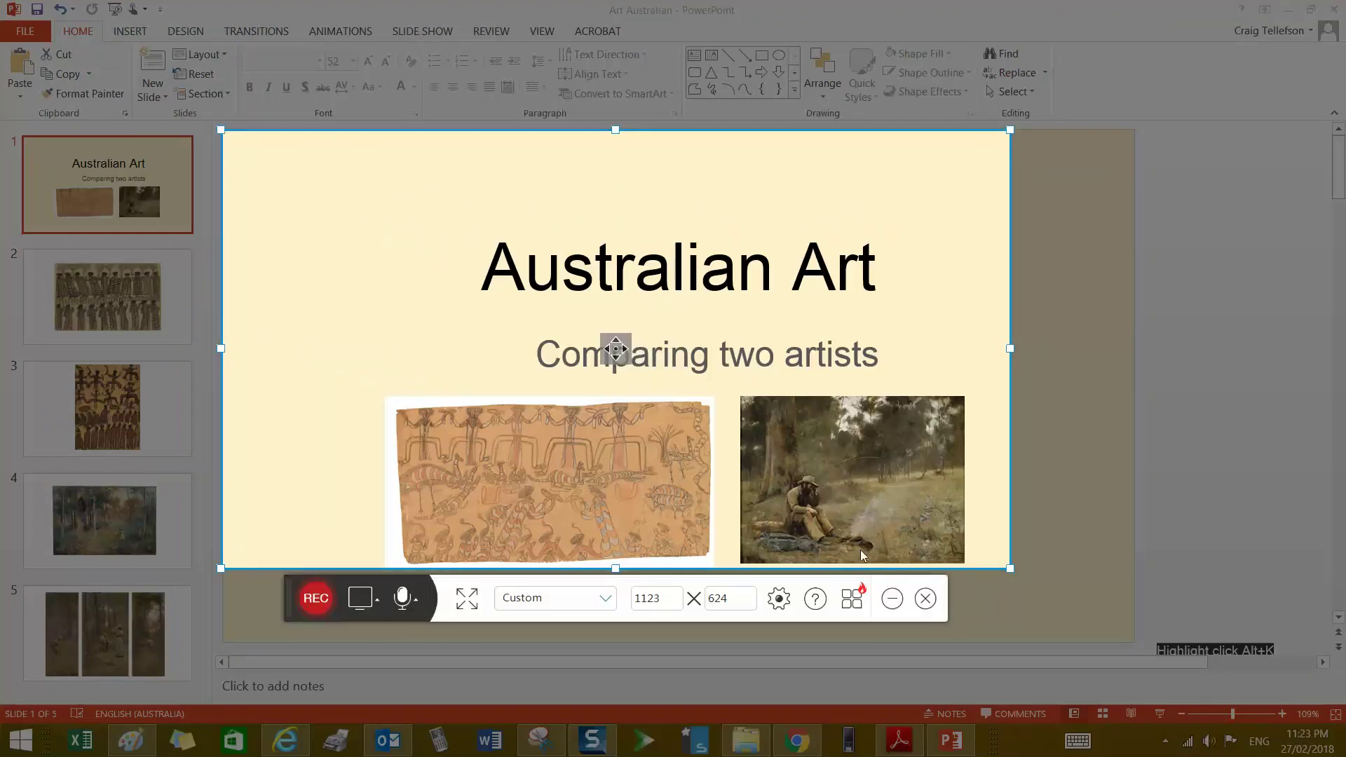
pyautogui.moveTo(1007, 566); pyautogui.dragTo(1132, 635)
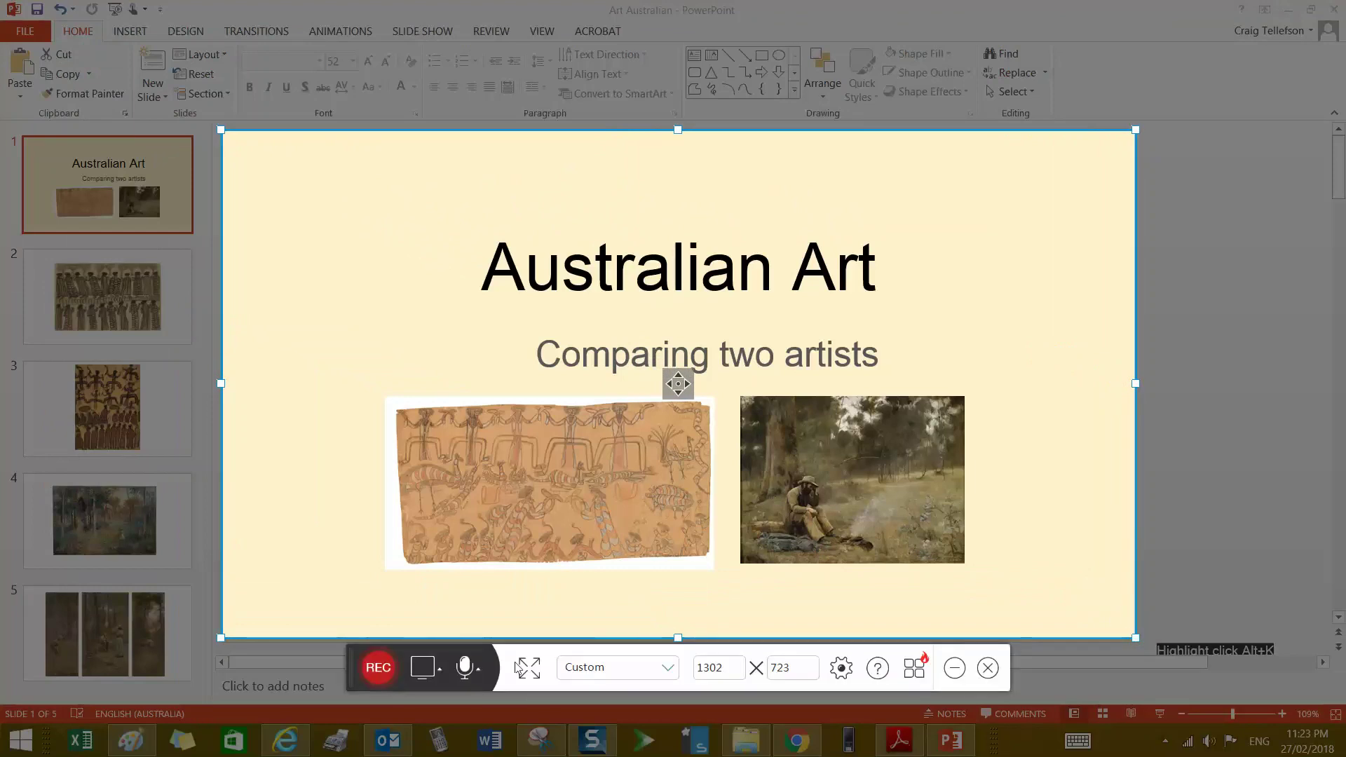
# - Set the recording source to Screen and the audio source to Microphone only
pyautogui.click(430, 671)
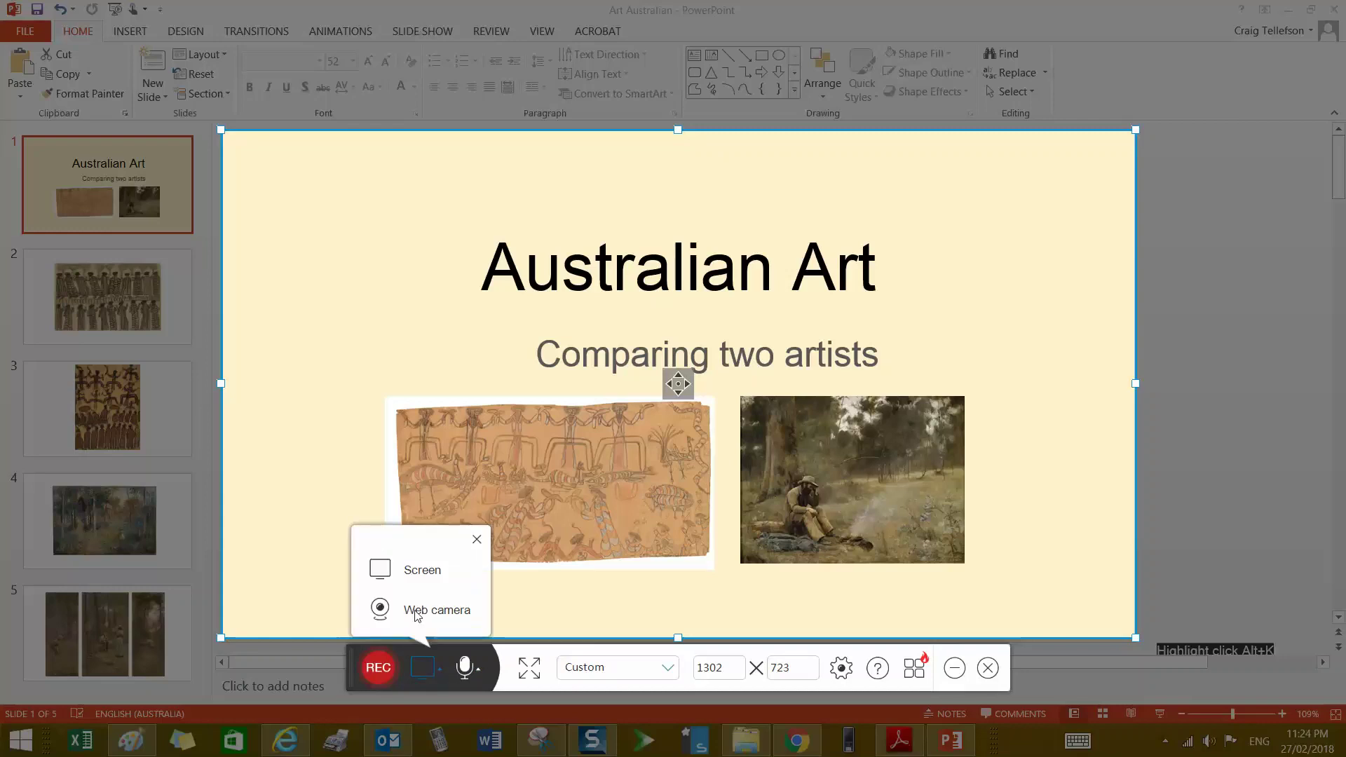
pyautogui.click(383, 573)
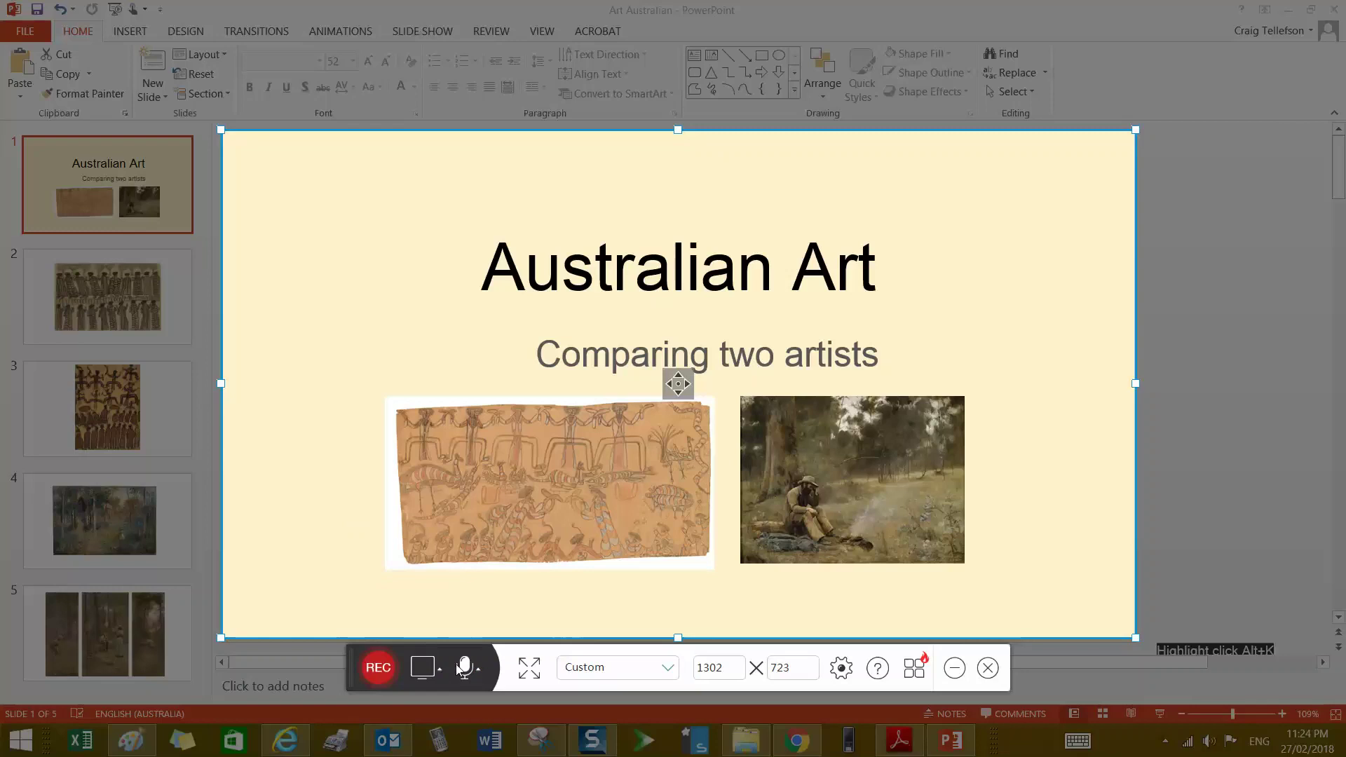
pyautogui.click(481, 669)
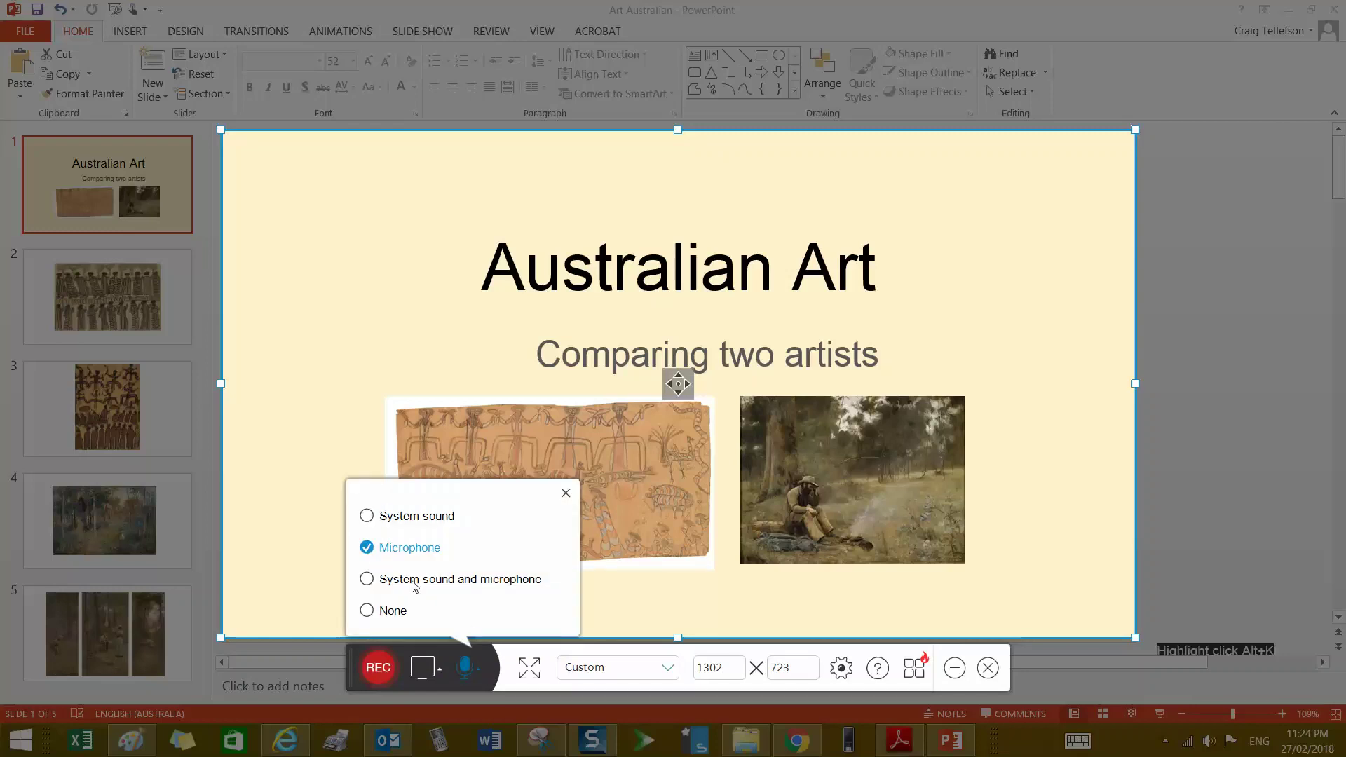
pyautogui.click(368, 518)
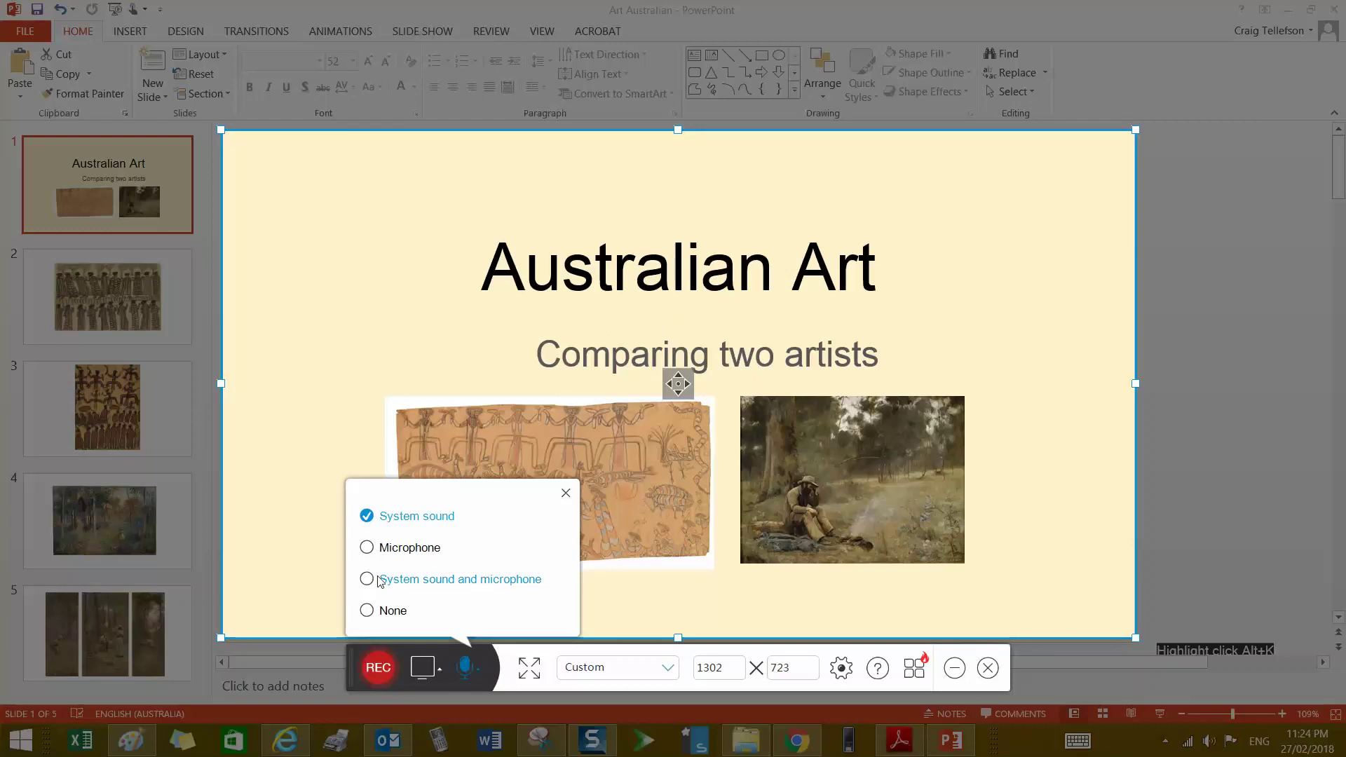
pyautogui.click(444, 583)
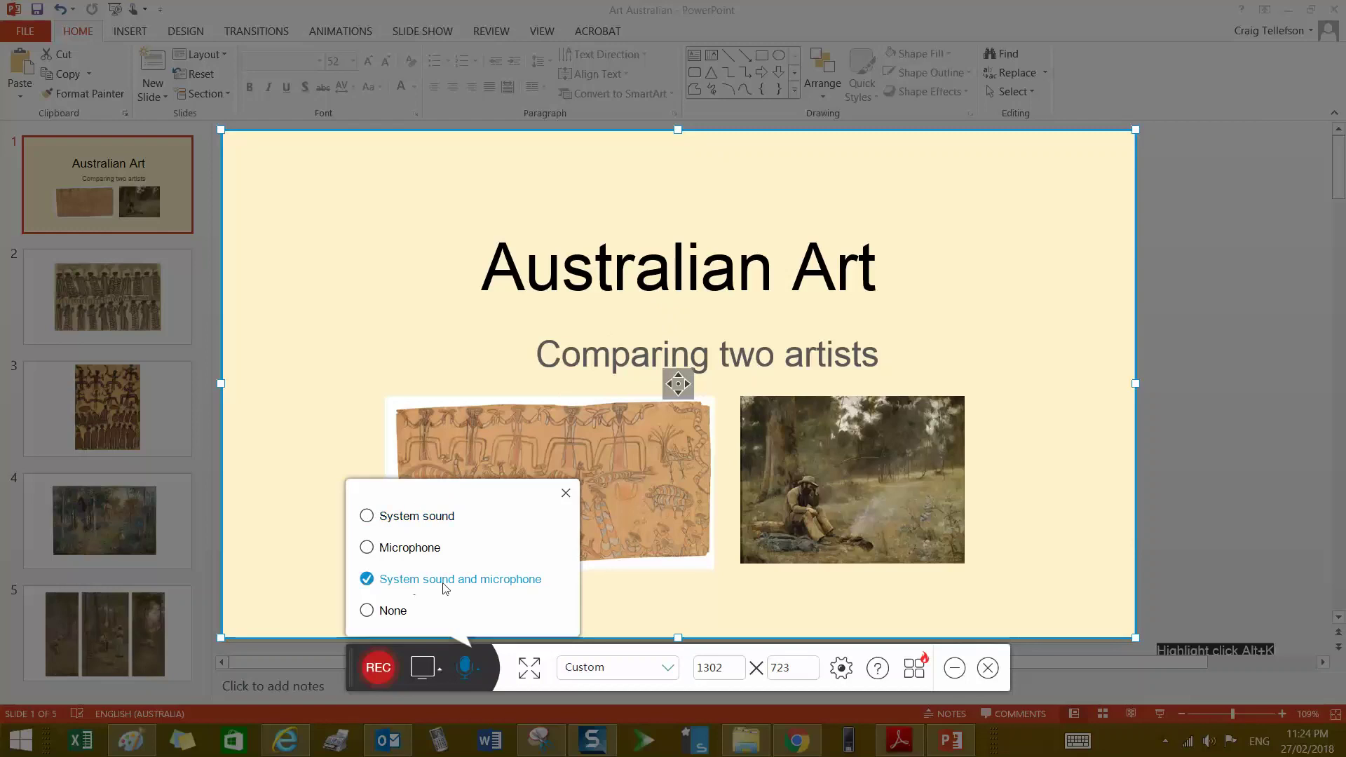
pyautogui.click(367, 551)
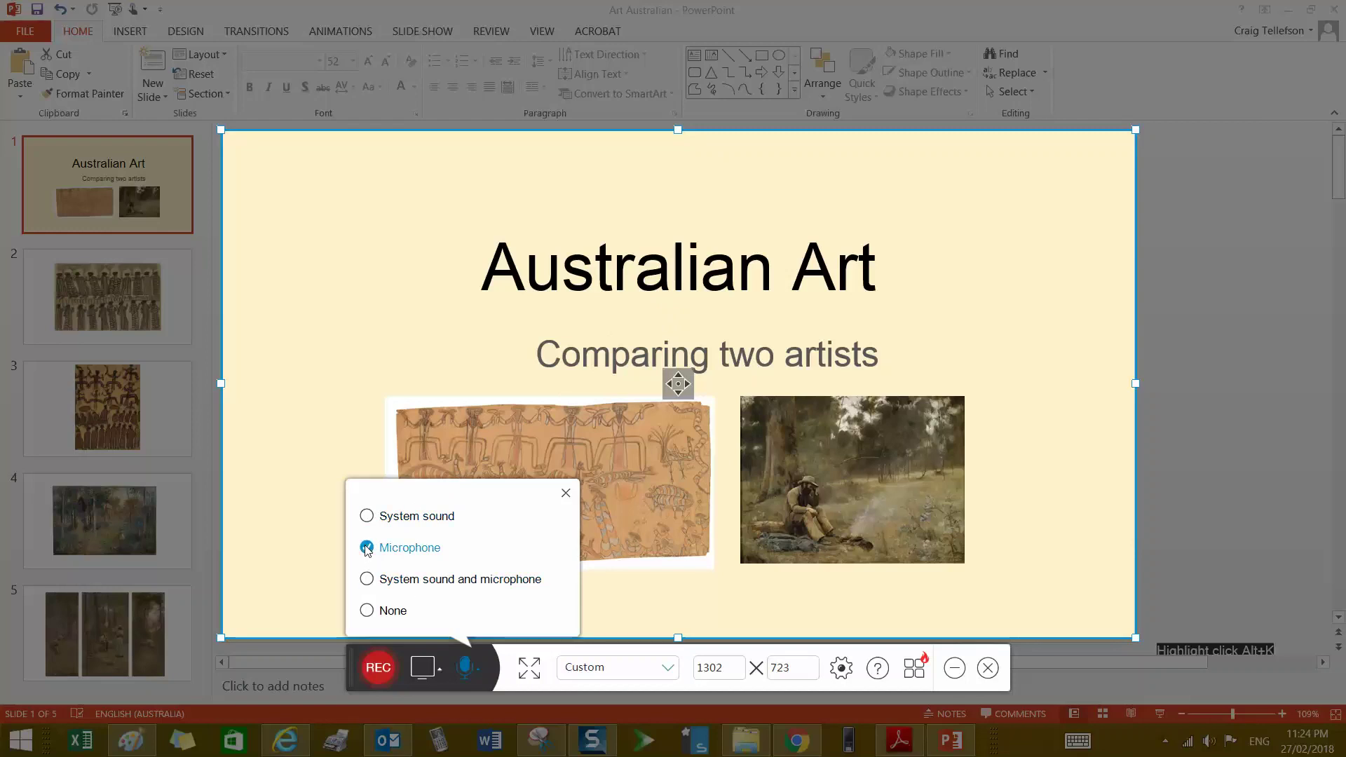
pyautogui.click(565, 494)
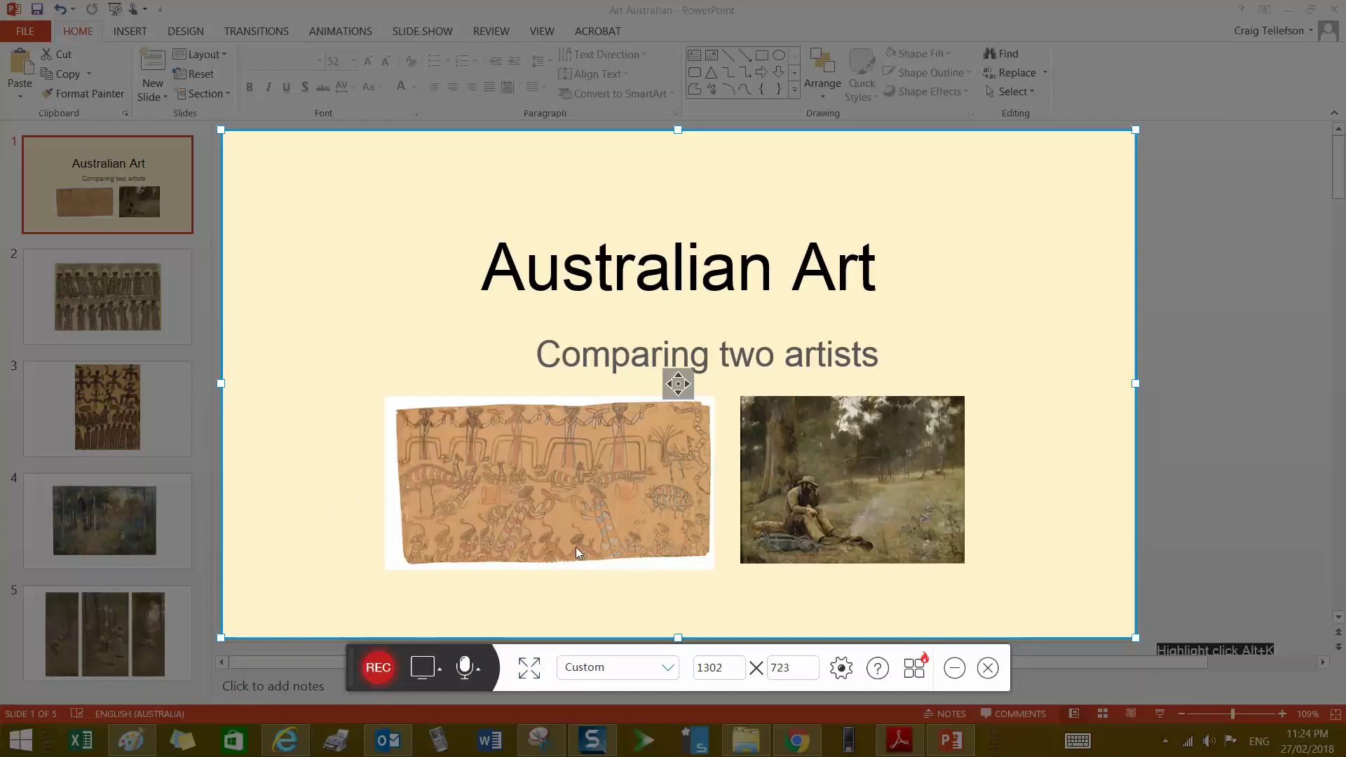
# - Start recording, show slides 2, 3 and 4, return to the title slide, and bring up the annotation tools
pyautogui.click(379, 671)
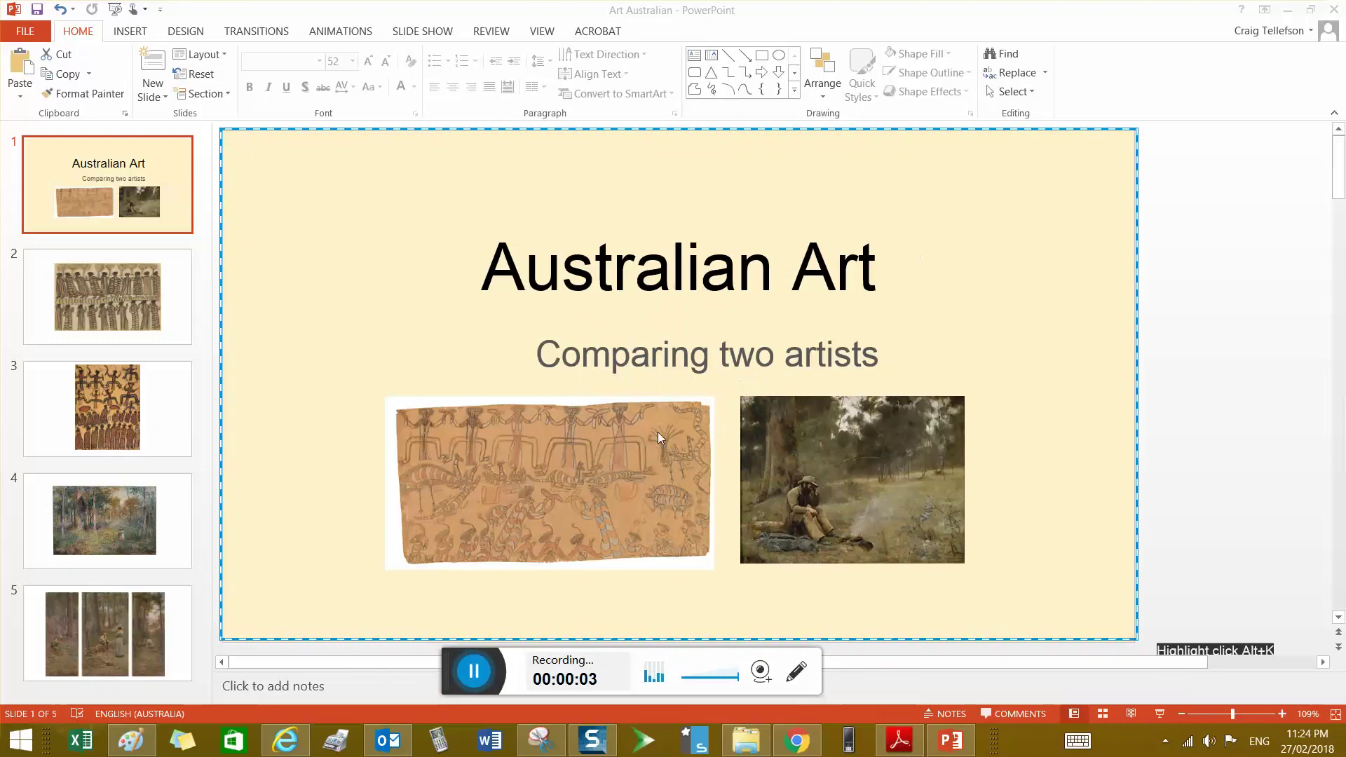
pyautogui.click(94, 322)
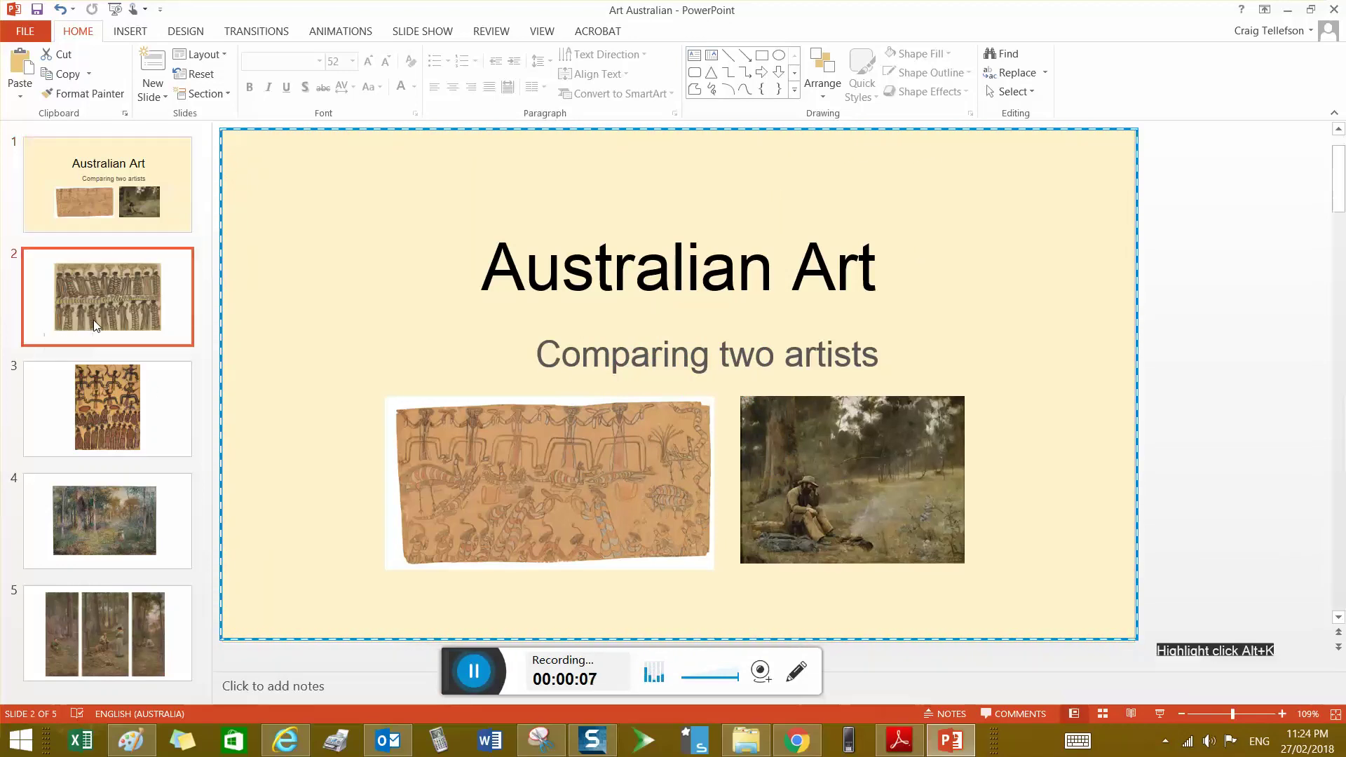
pyautogui.click(104, 405)
pyautogui.click(123, 542)
pyautogui.click(108, 191)
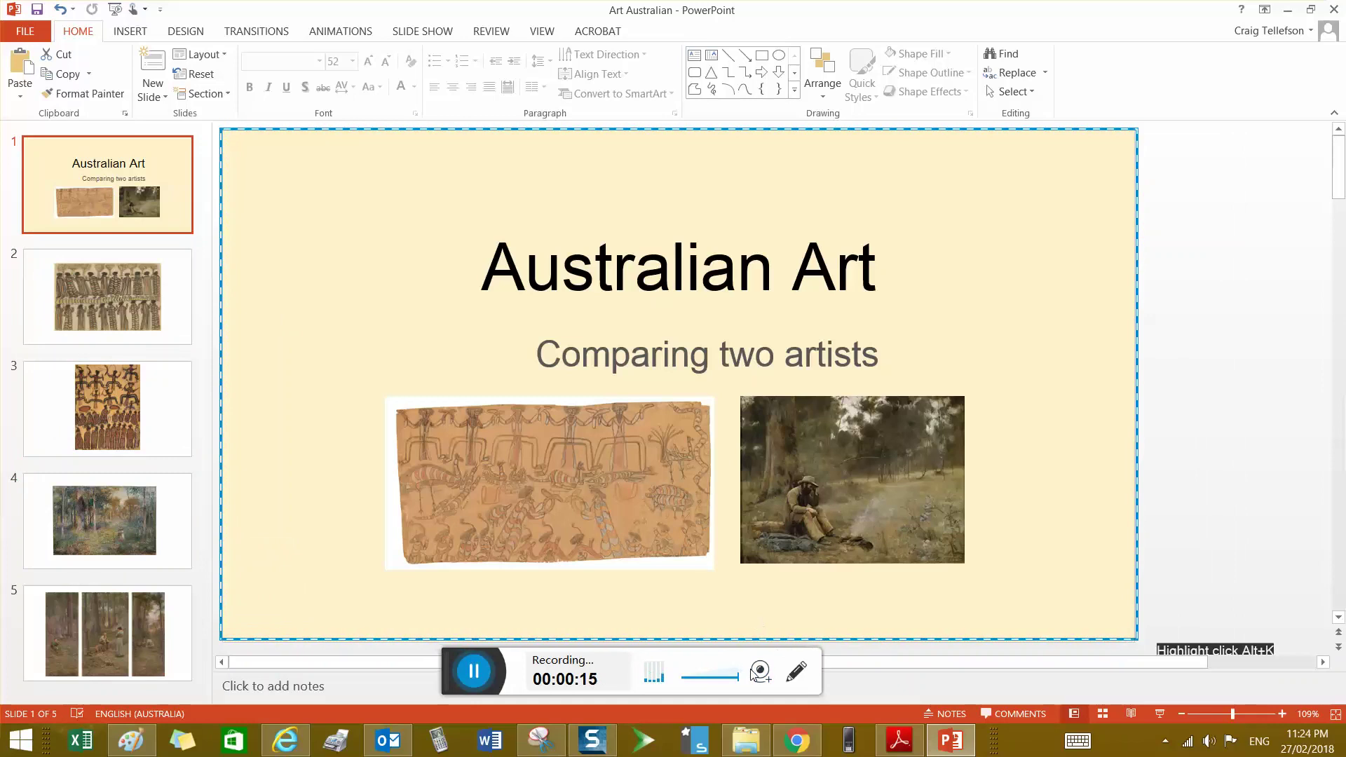
pyautogui.click(803, 671)
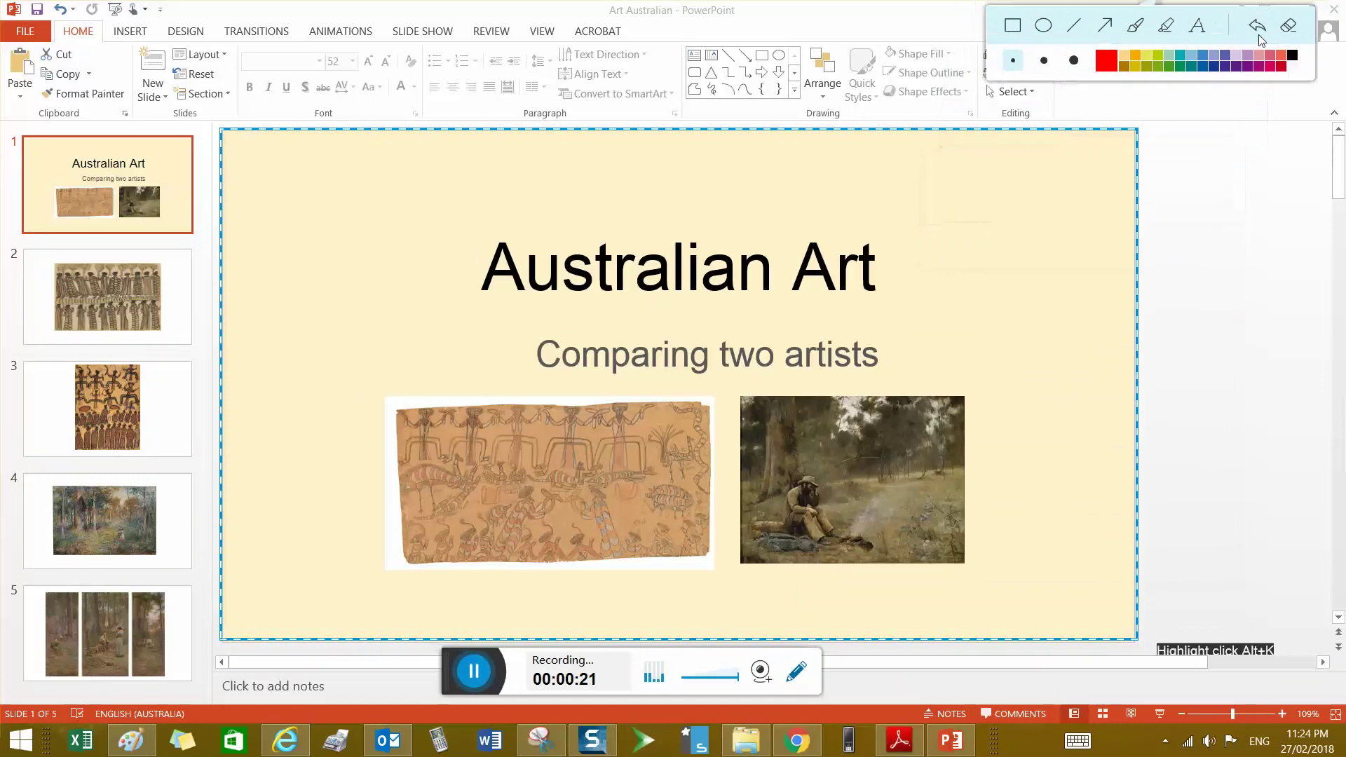
# - Draw a thick red box around 'Art' and a thin red box over the bush painting's right side
pyautogui.click(1048, 80)
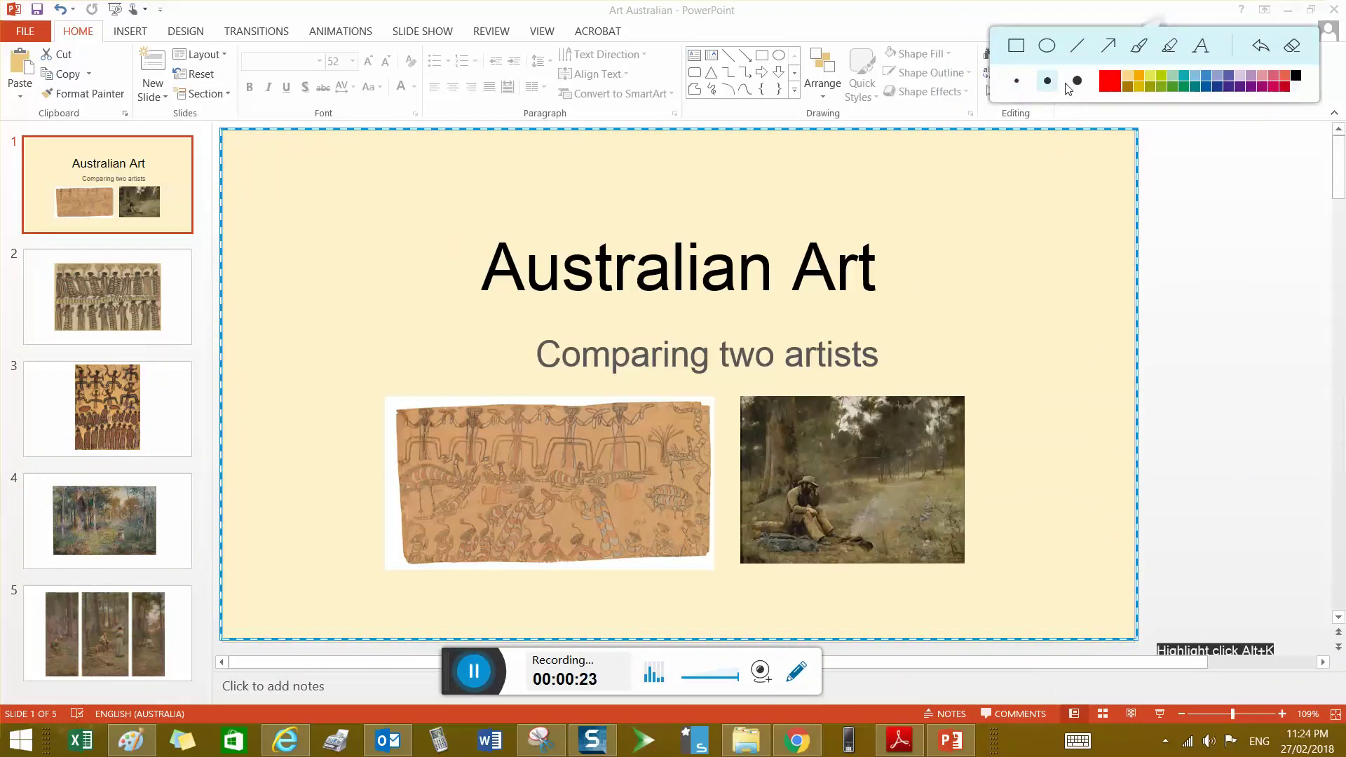
pyautogui.click(1077, 81)
pyautogui.click(1016, 46)
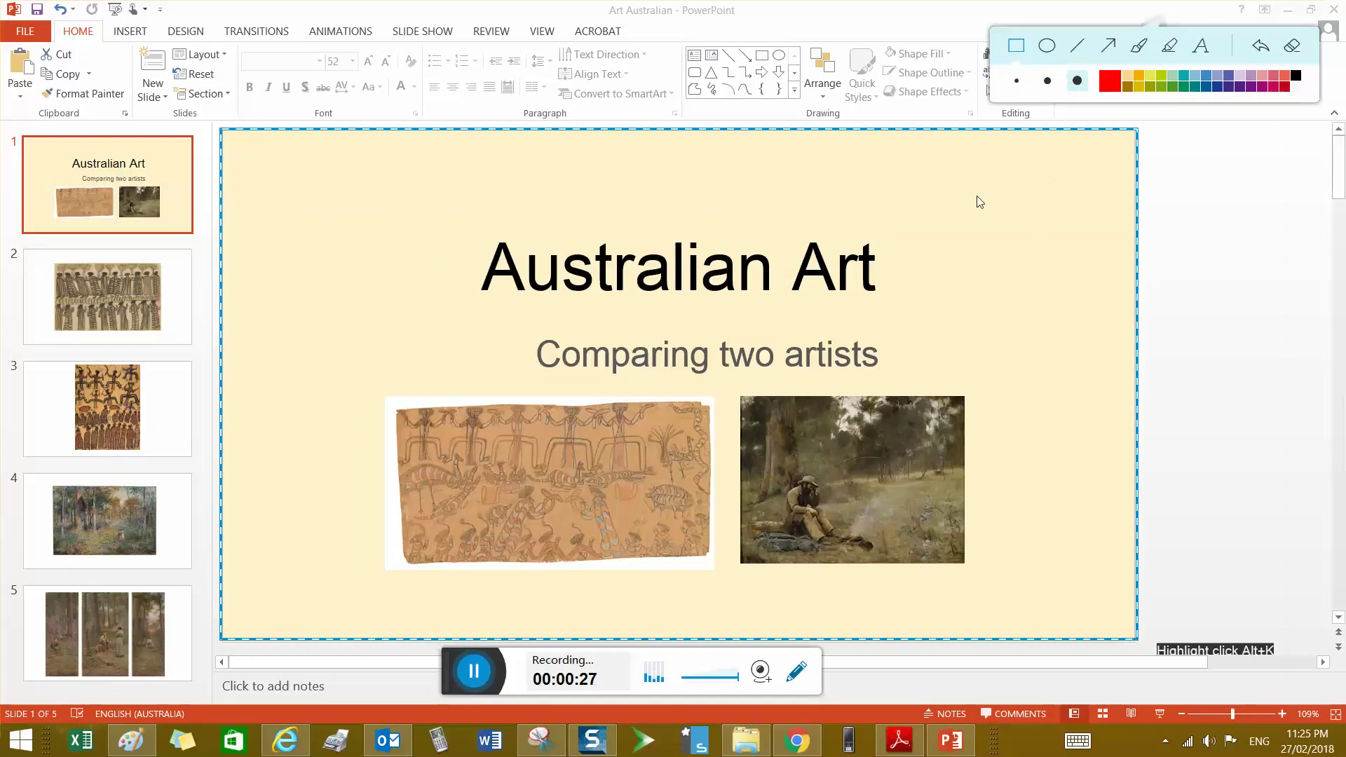
pyautogui.moveTo(773, 198)
pyautogui.mouseDown()
pyautogui.moveTo(831, 238)
pyautogui.moveTo(915, 338)
pyautogui.mouseUp()
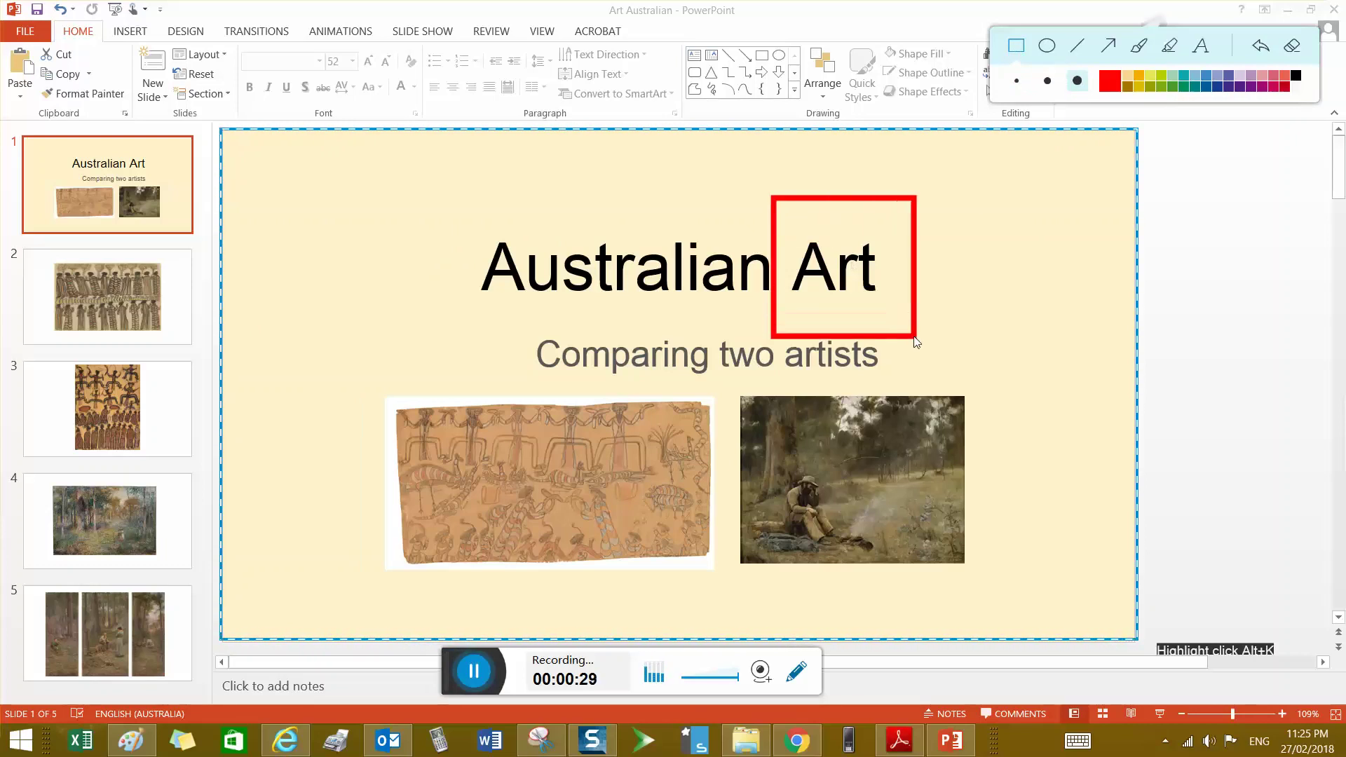
pyautogui.click(1016, 82)
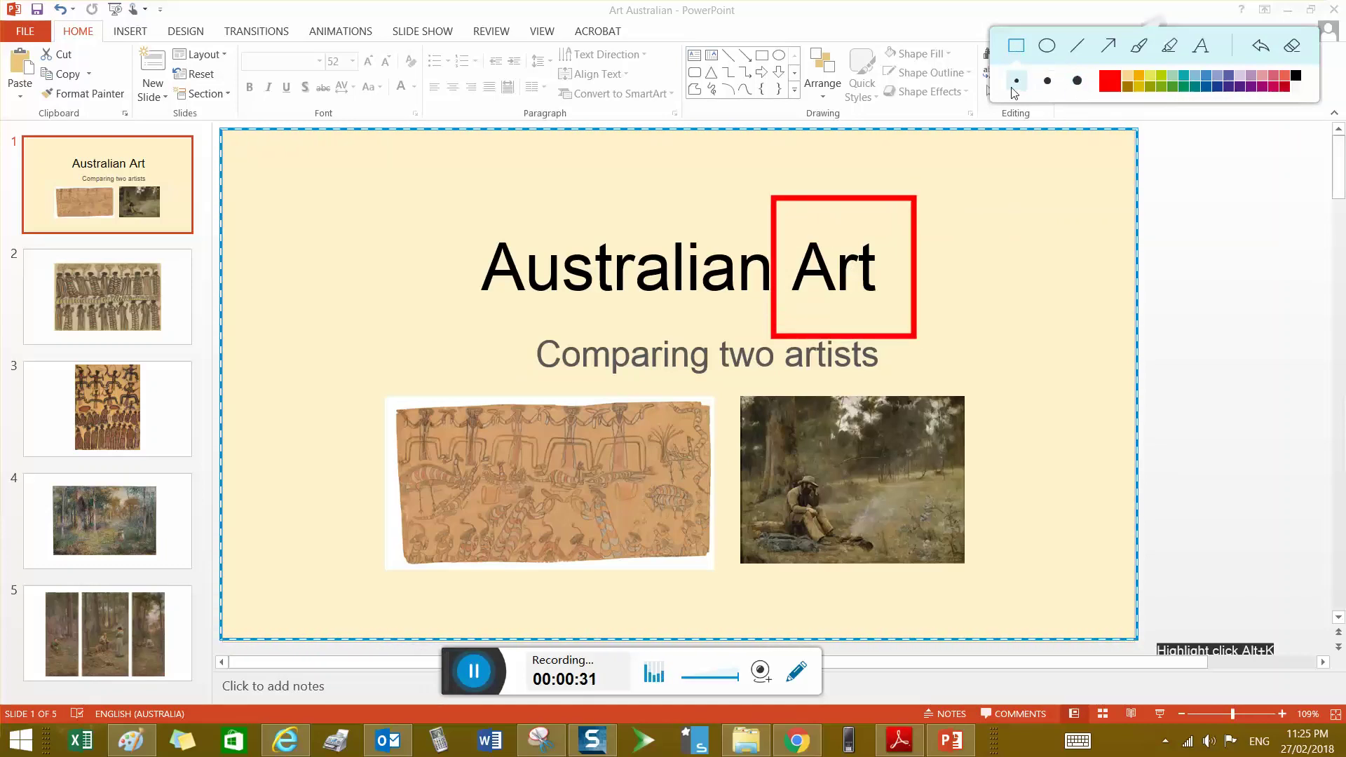
pyautogui.moveTo(863, 381); pyautogui.dragTo(985, 498)
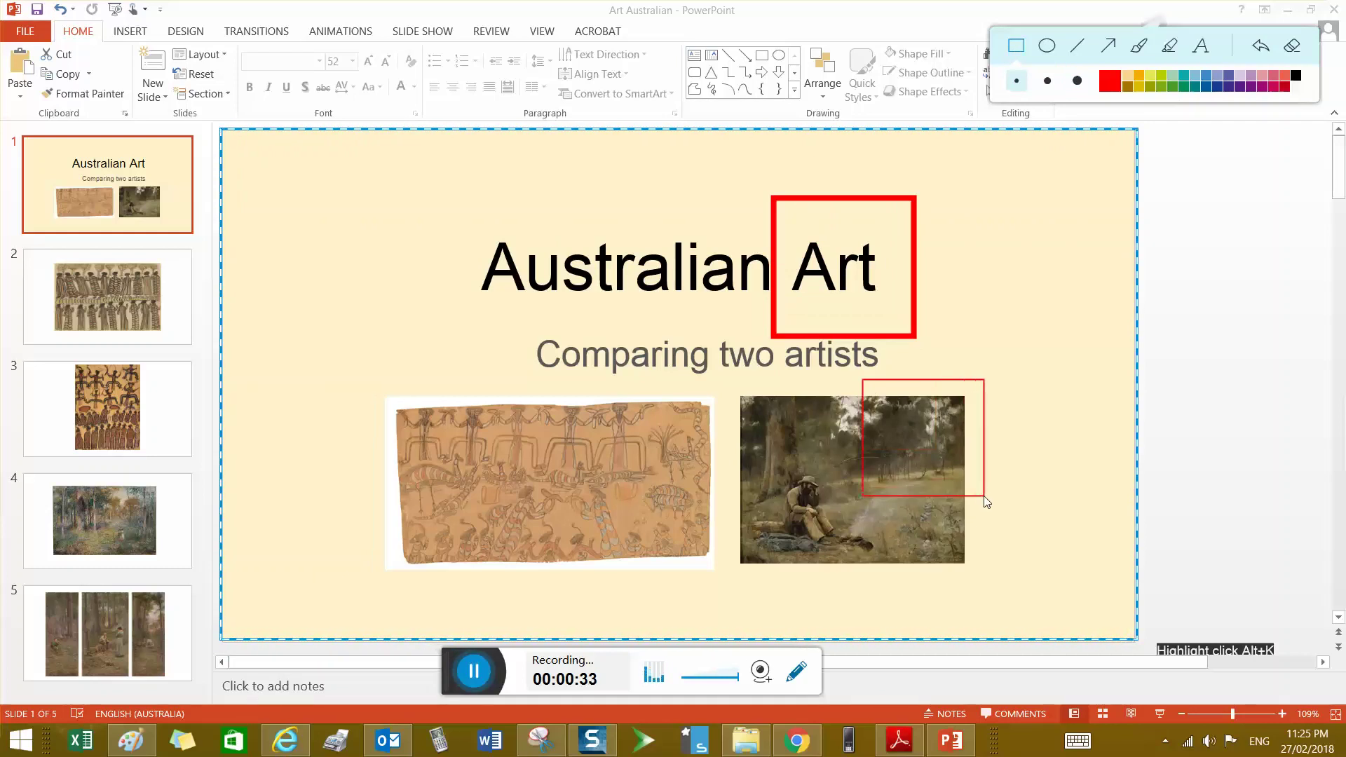
# - Draw blue ellipses around the title's start and a figure in the left artwork
pyautogui.click(1048, 47)
pyautogui.click(1232, 77)
pyautogui.moveTo(431, 199); pyautogui.dragTo(658, 381)
pyautogui.click(1078, 79)
pyautogui.moveTo(528, 422); pyautogui.dragTo(604, 487)
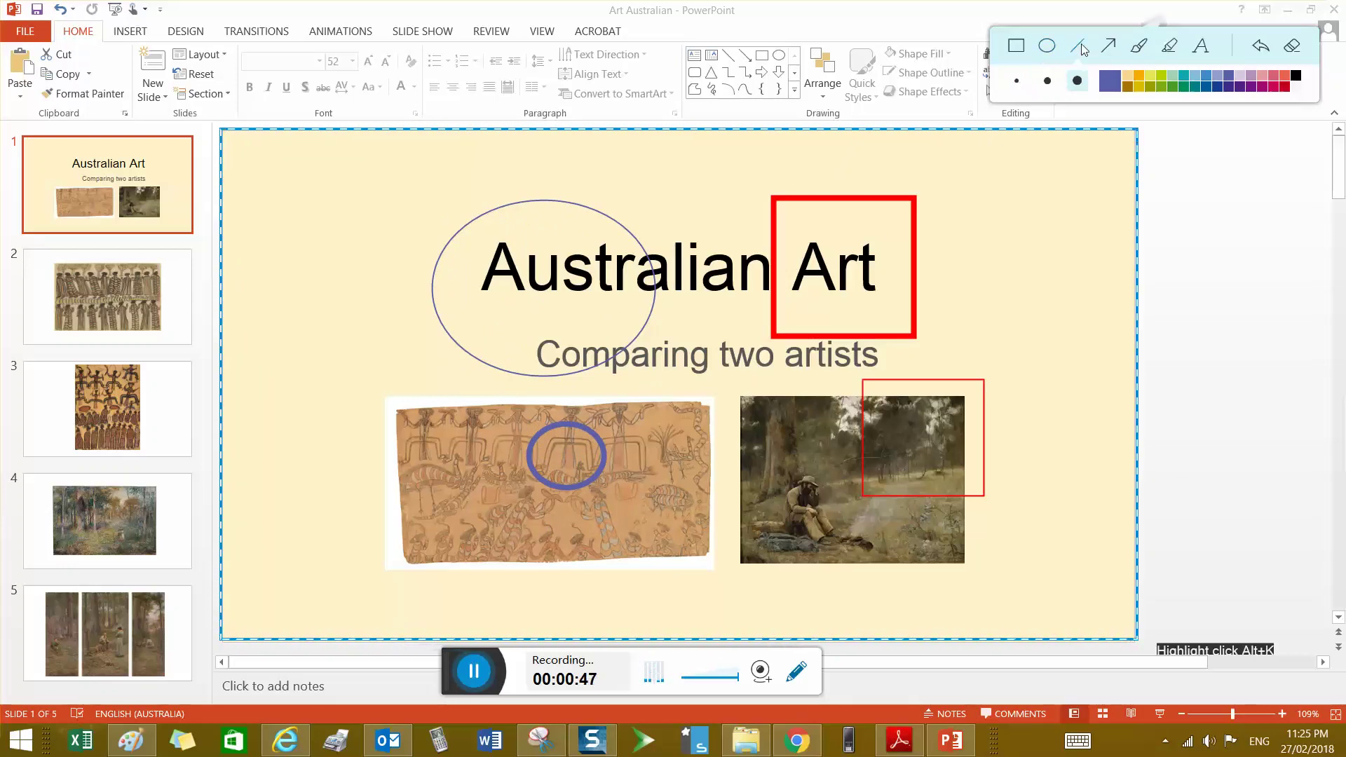
pyautogui.click(1141, 77)
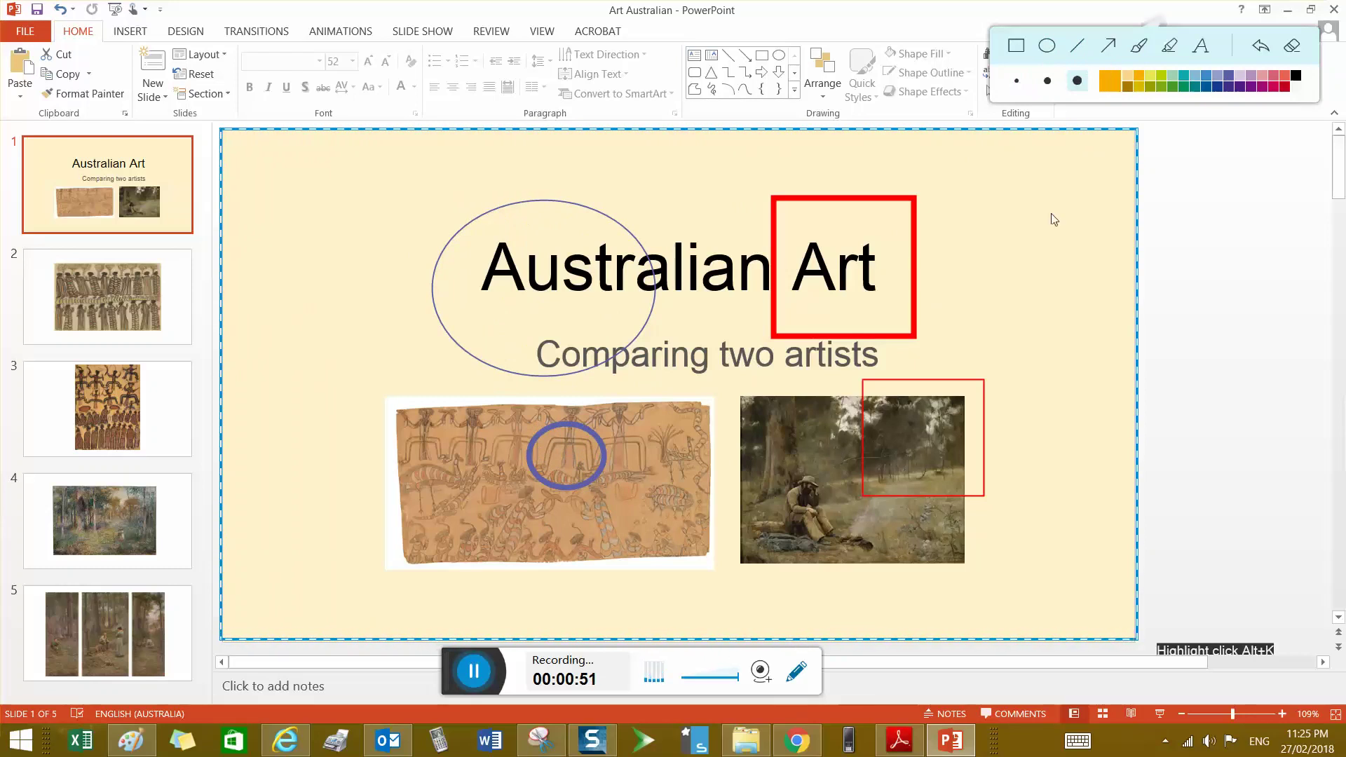
# - Draw an orange line across the photo's red box and an orange arrow at the bark painting
pyautogui.click(1080, 49)
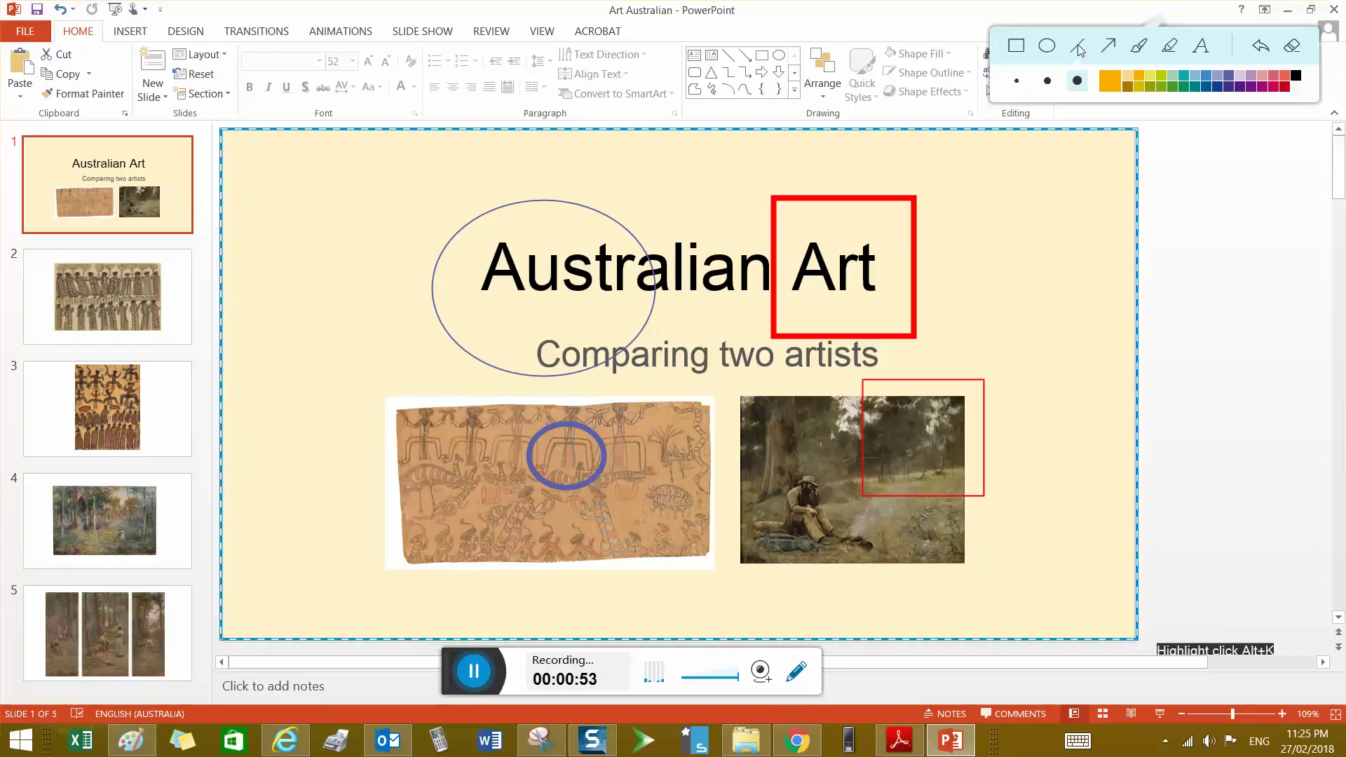
pyautogui.moveTo(997, 359); pyautogui.dragTo(921, 439)
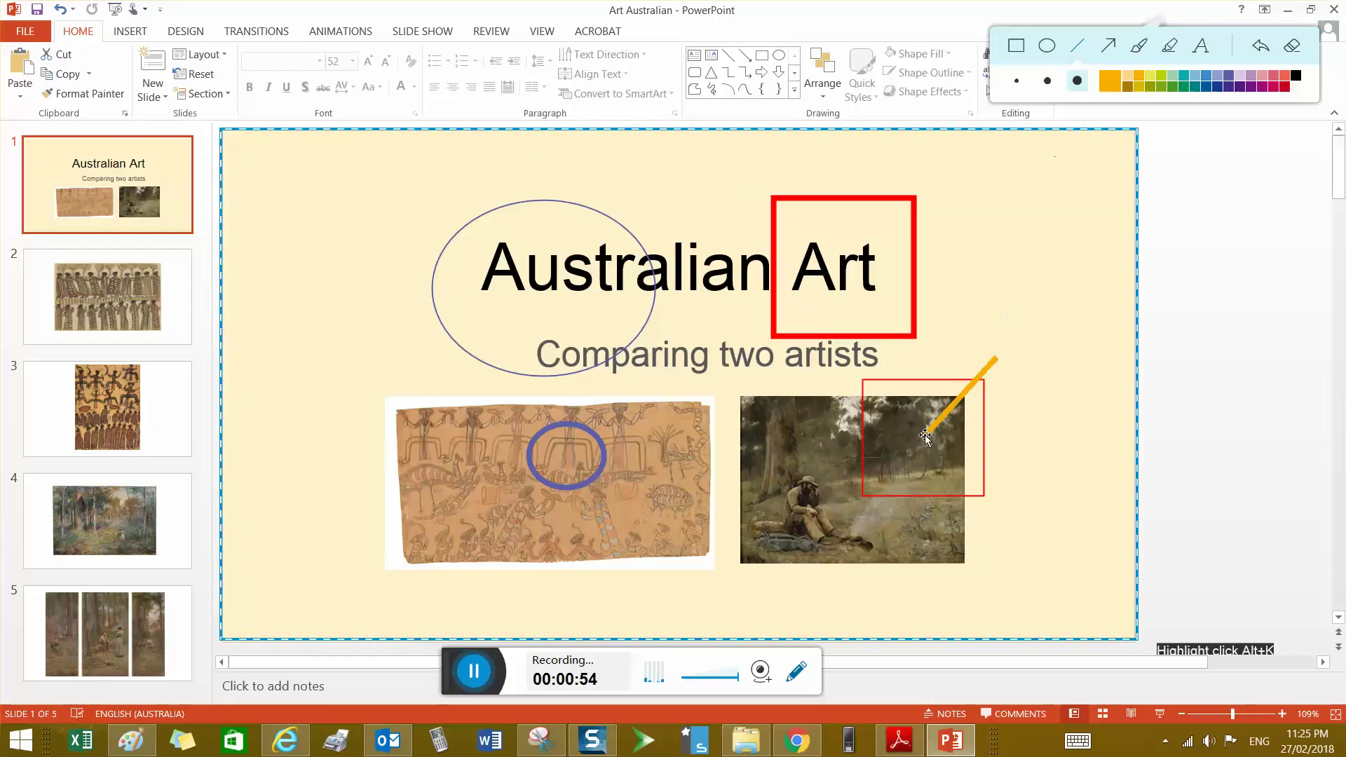
pyautogui.click(1109, 47)
pyautogui.moveTo(290, 352); pyautogui.dragTo(410, 441)
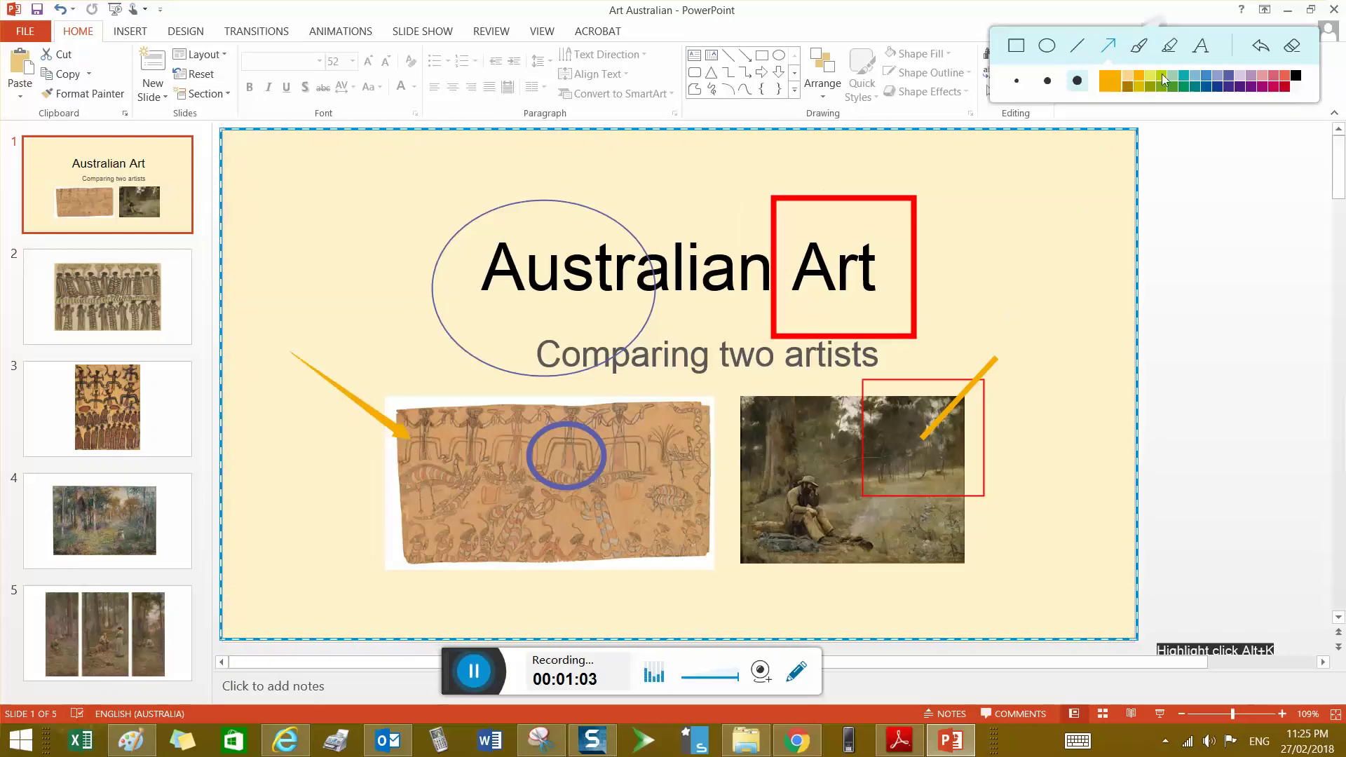
# - Add a blue arrow to the bark painting's left edge and a thin short blue arrow left of the title
pyautogui.click(1207, 77)
pyautogui.moveTo(249, 507); pyautogui.dragTo(402, 487)
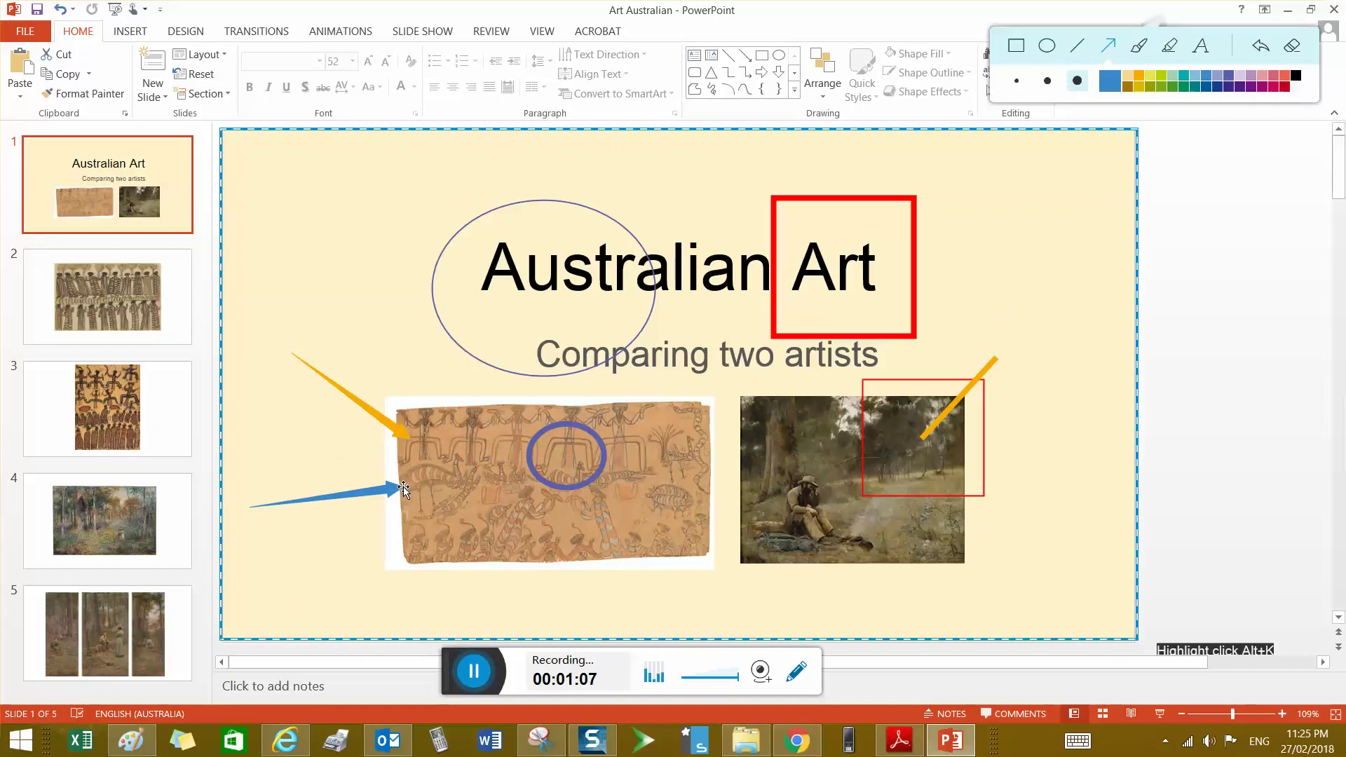
pyautogui.click(1013, 82)
pyautogui.moveTo(412, 256); pyautogui.dragTo(411, 287)
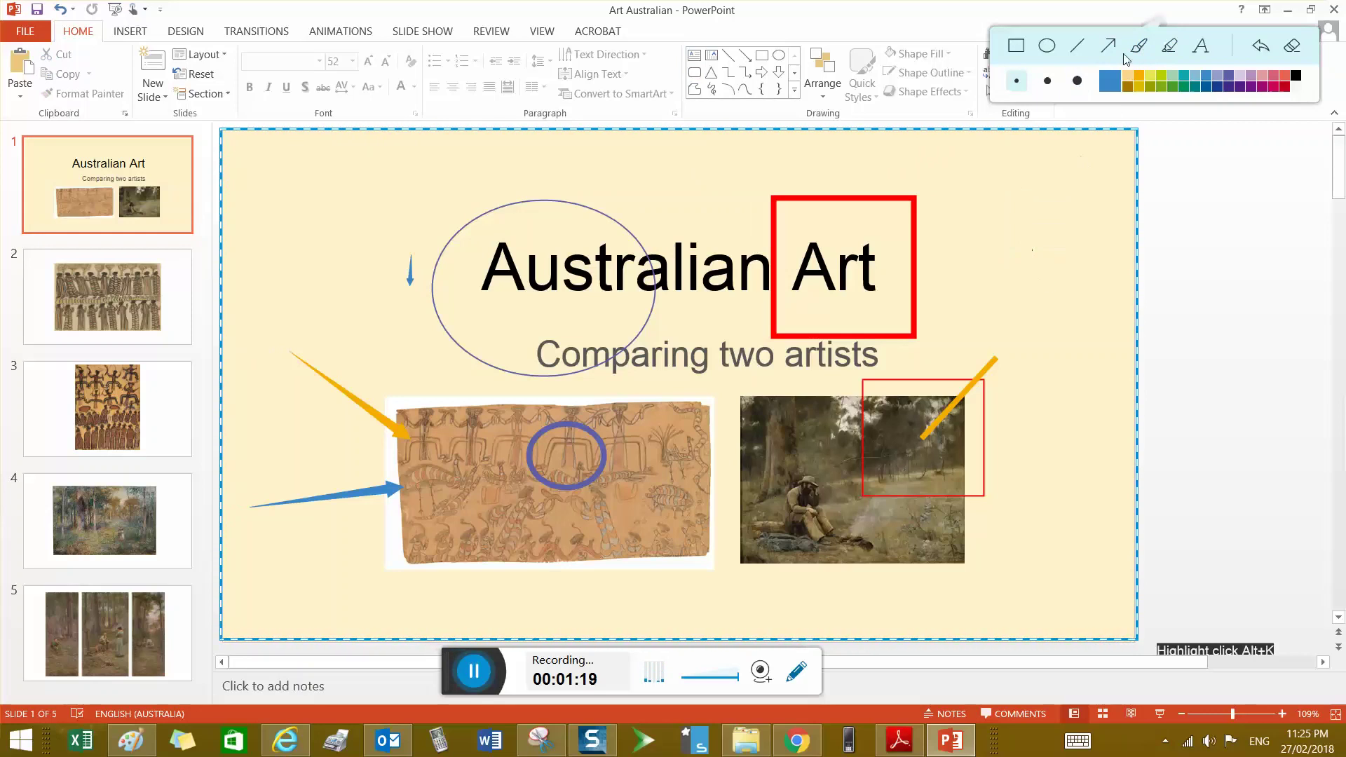
# - Loop yellow highlighter around 'Art' and the painting of the seated man
pyautogui.click(1170, 52)
pyautogui.moveTo(1052, 199)
pyautogui.mouseDown()
pyautogui.moveTo(878, 273)
pyautogui.moveTo(929, 325)
pyautogui.moveTo(999, 249)
pyautogui.mouseUp()
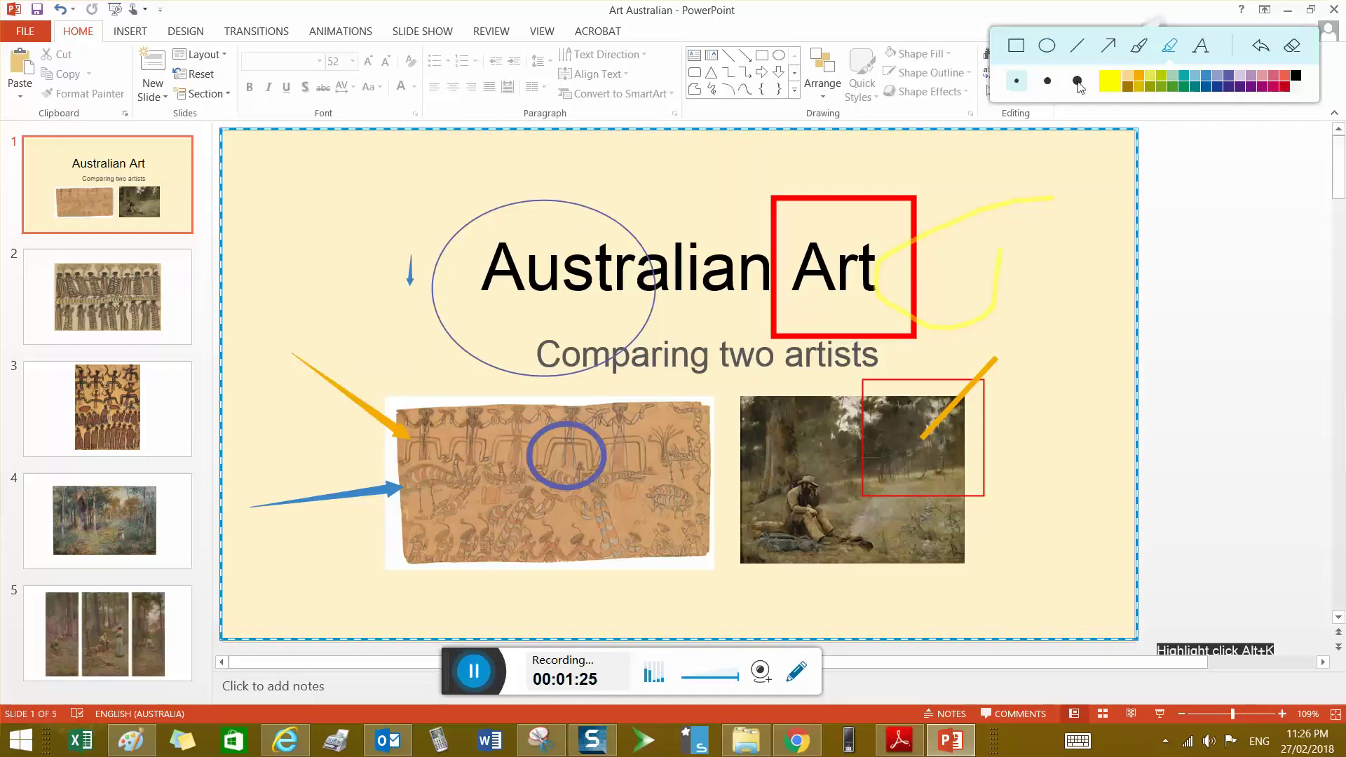
pyautogui.moveTo(691, 372)
pyautogui.mouseDown()
pyautogui.moveTo(733, 464)
pyautogui.moveTo(845, 410)
pyautogui.moveTo(687, 360)
pyautogui.mouseUp()
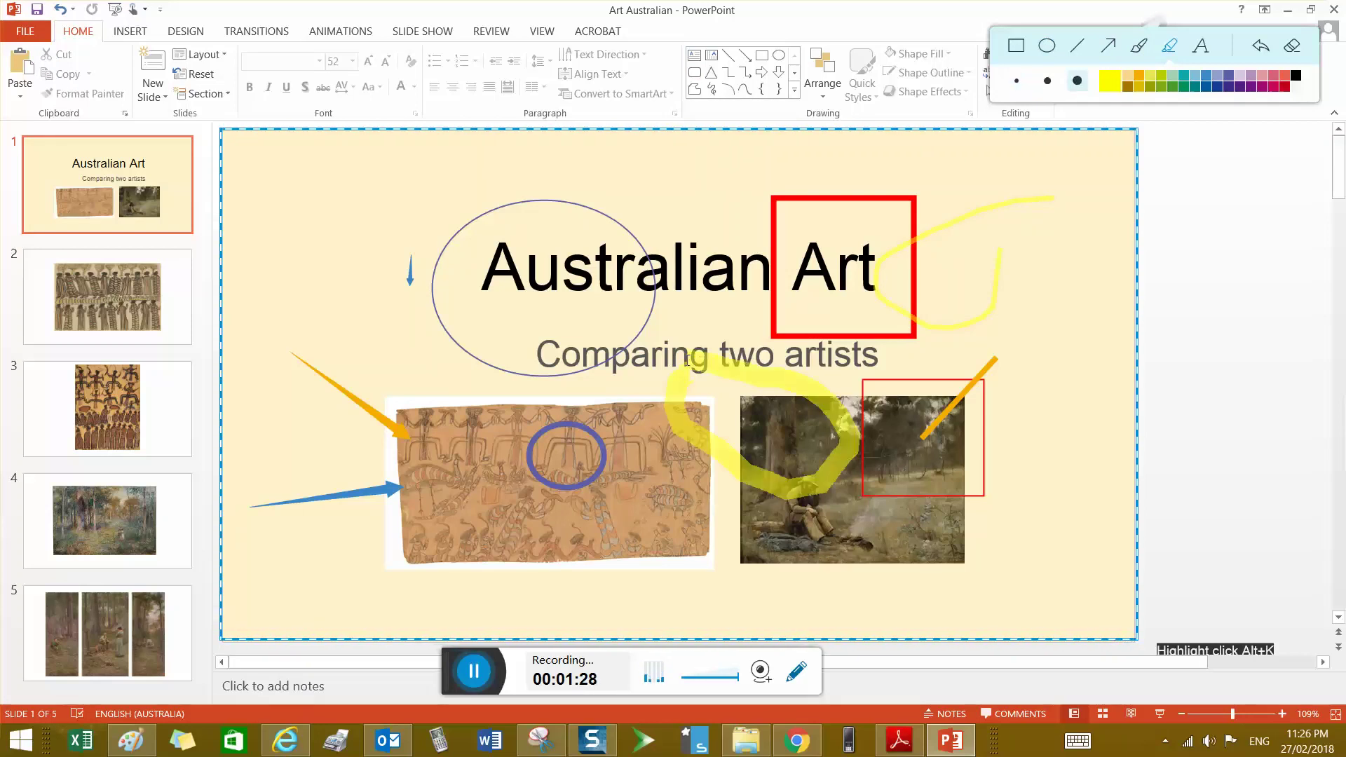
# - Add the text annotation 'hello' to the left of the title
pyautogui.click(1202, 46)
pyautogui.click(344, 267)
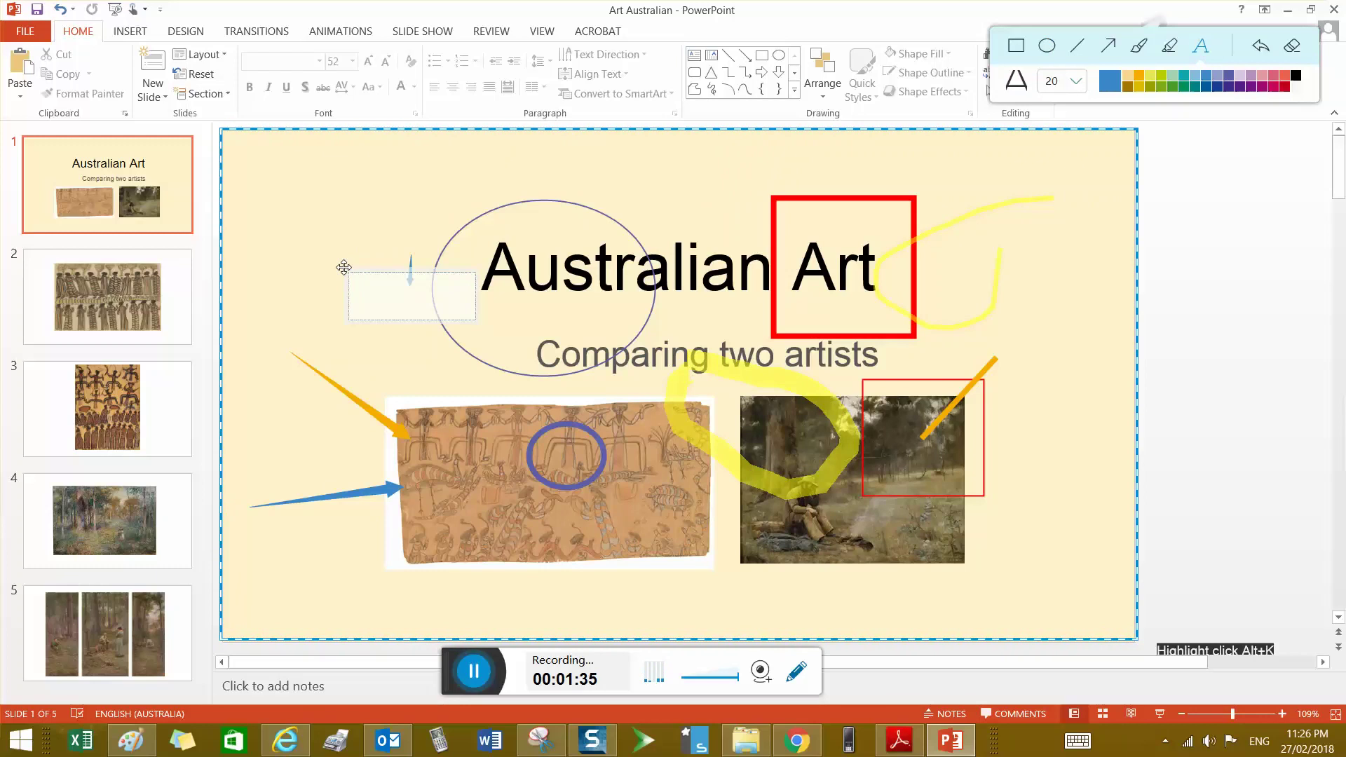
pyautogui.write('k')
pyautogui.press('BackSpace')
pyautogui.write('hel')
pyautogui.write('lo')
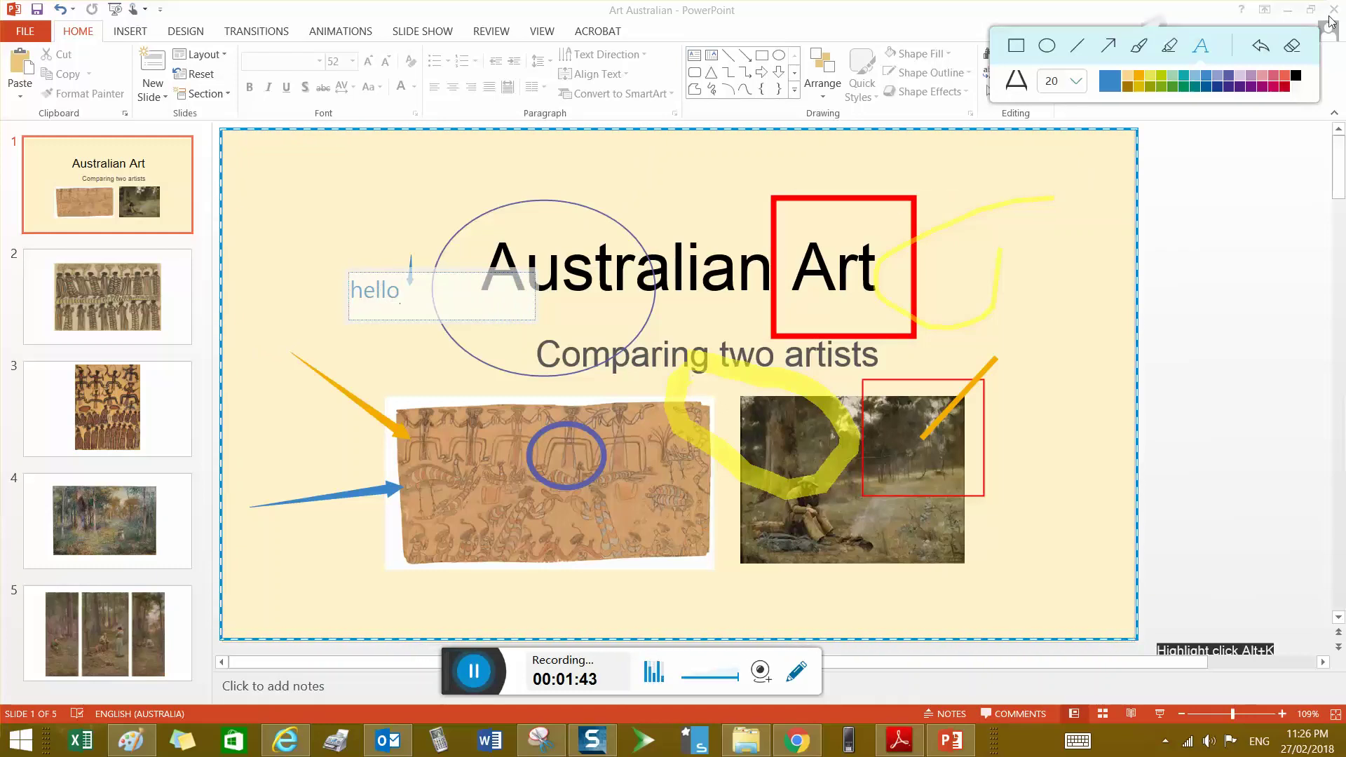
# - Erase all annotations, then place a size-40 text label with the presenter's name at the slide's top-right
pyautogui.click(1297, 50)
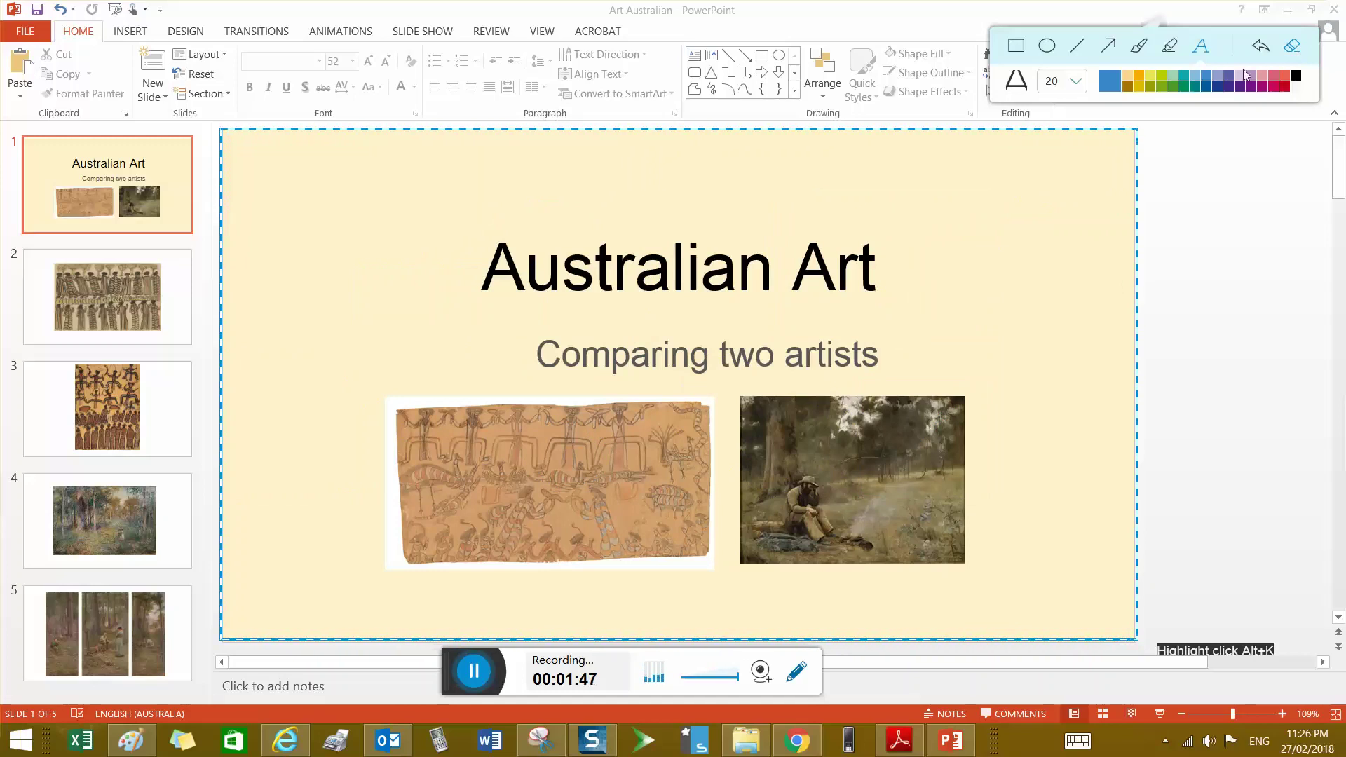
pyautogui.click(1084, 85)
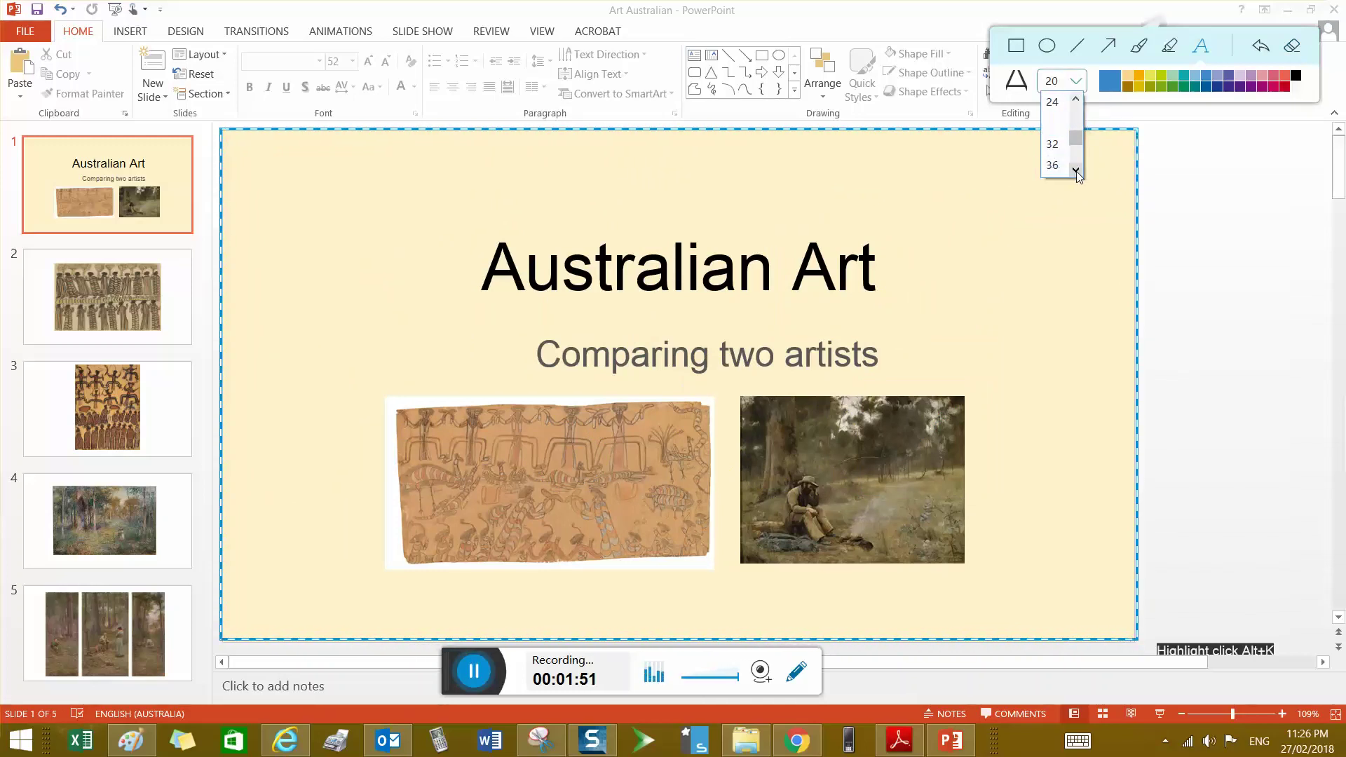
pyautogui.click(1053, 167)
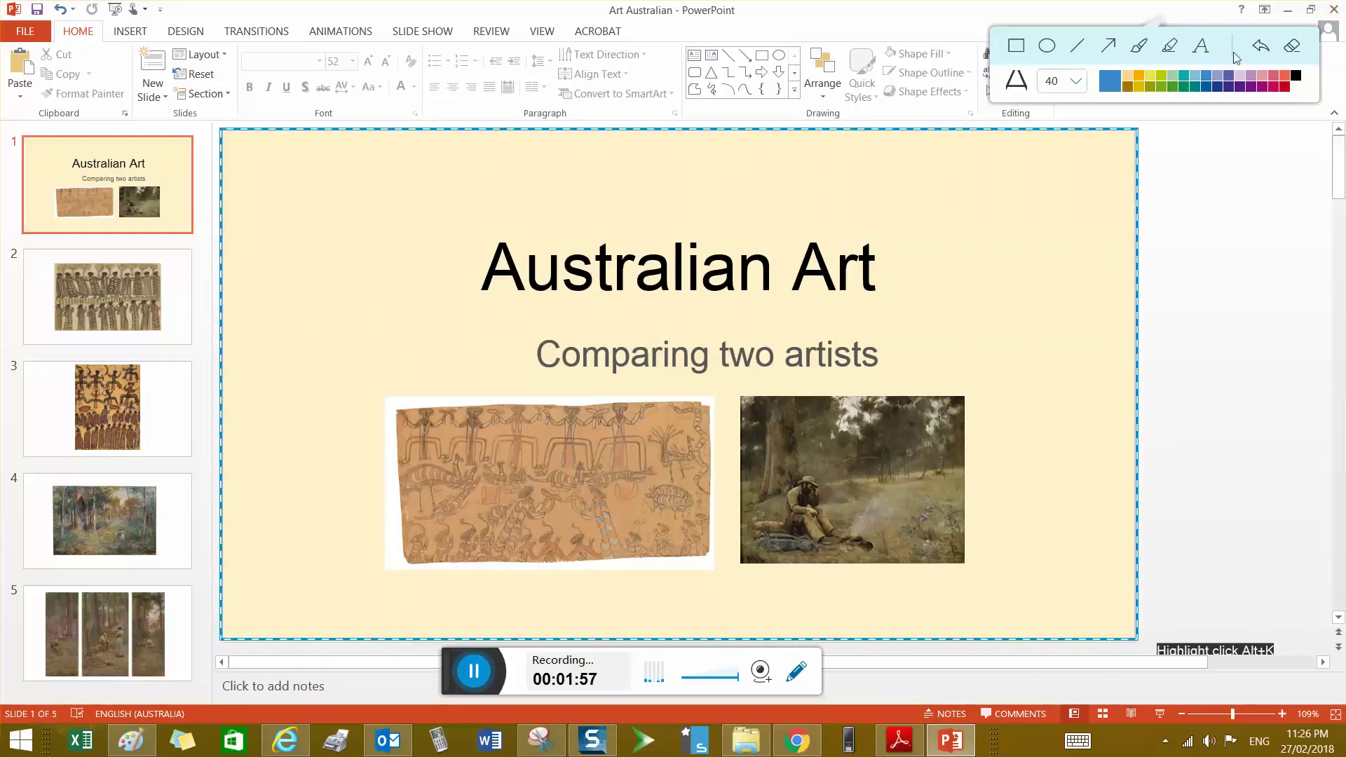
pyautogui.click(939, 189)
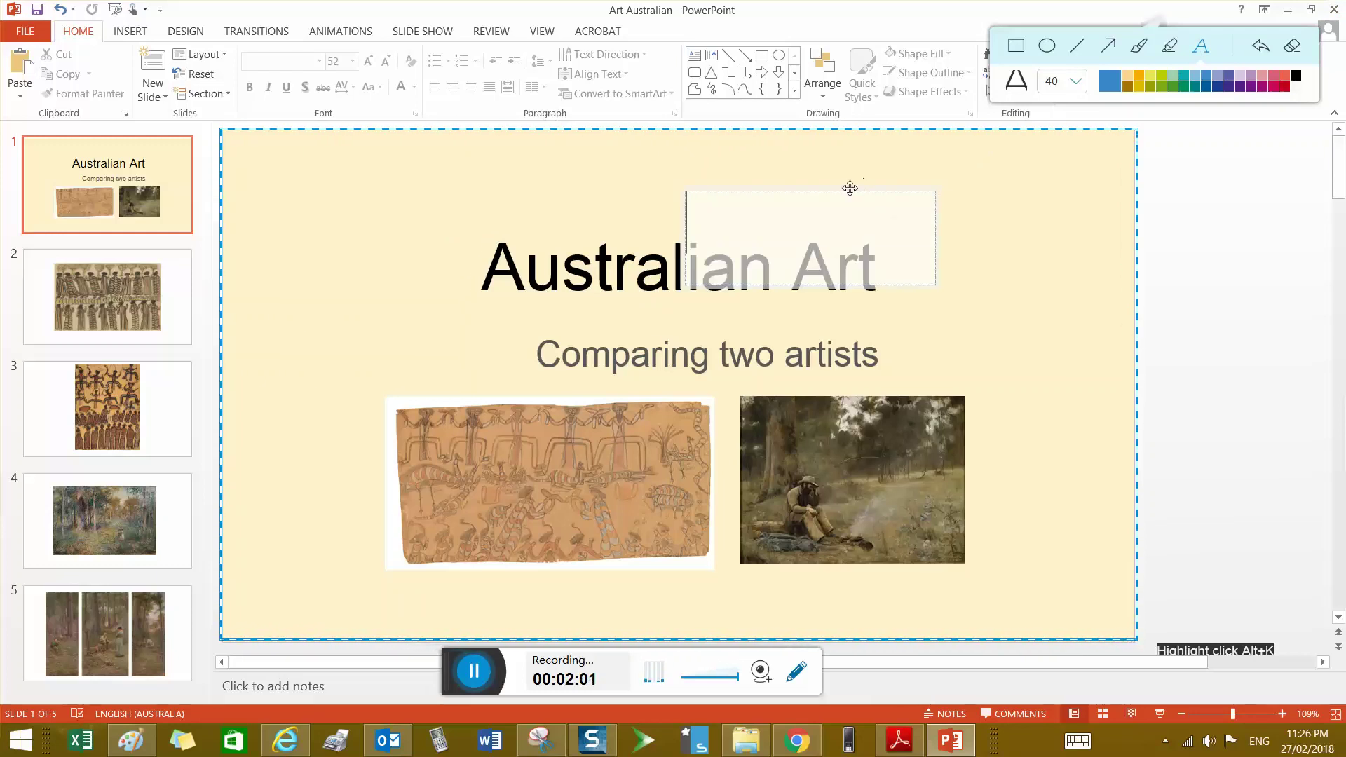
pyautogui.moveTo(870, 181); pyautogui.dragTo(1007, 153)
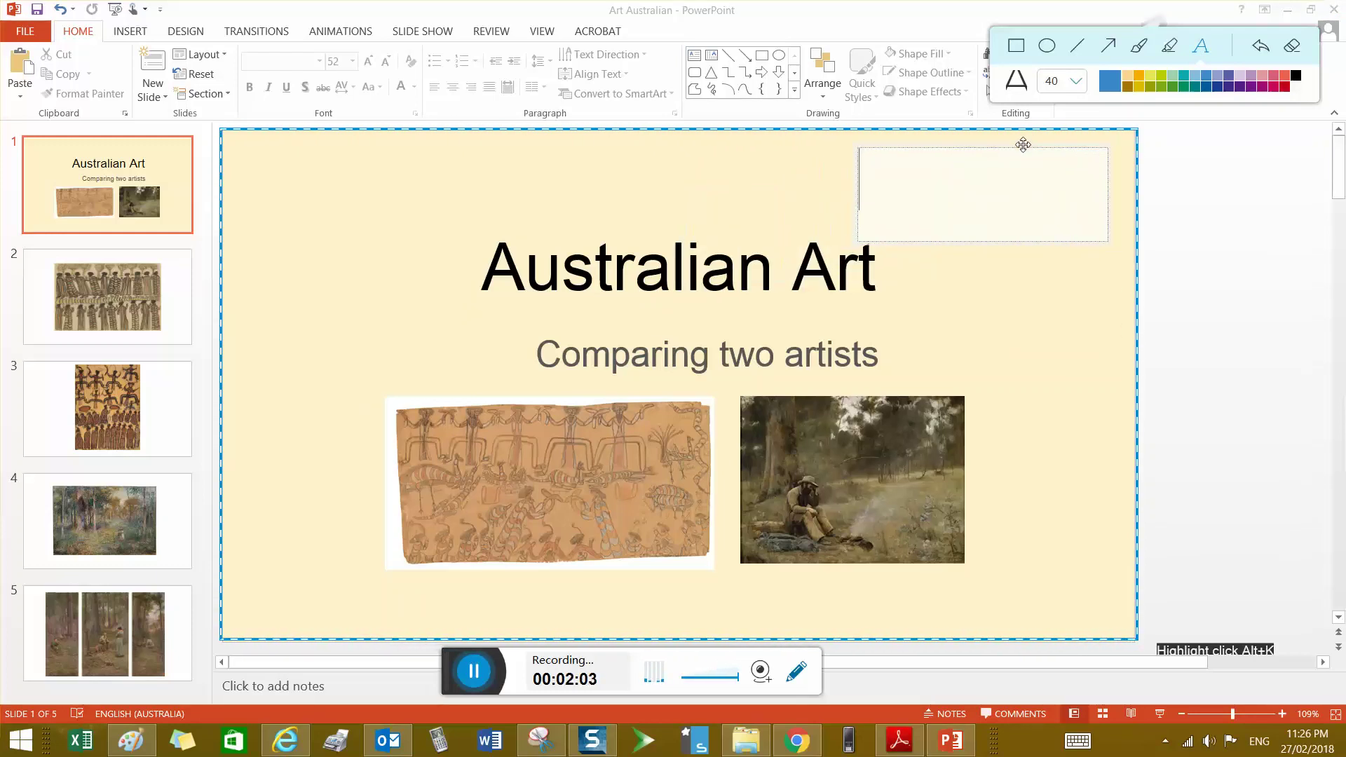
pyautogui.write('mr t')
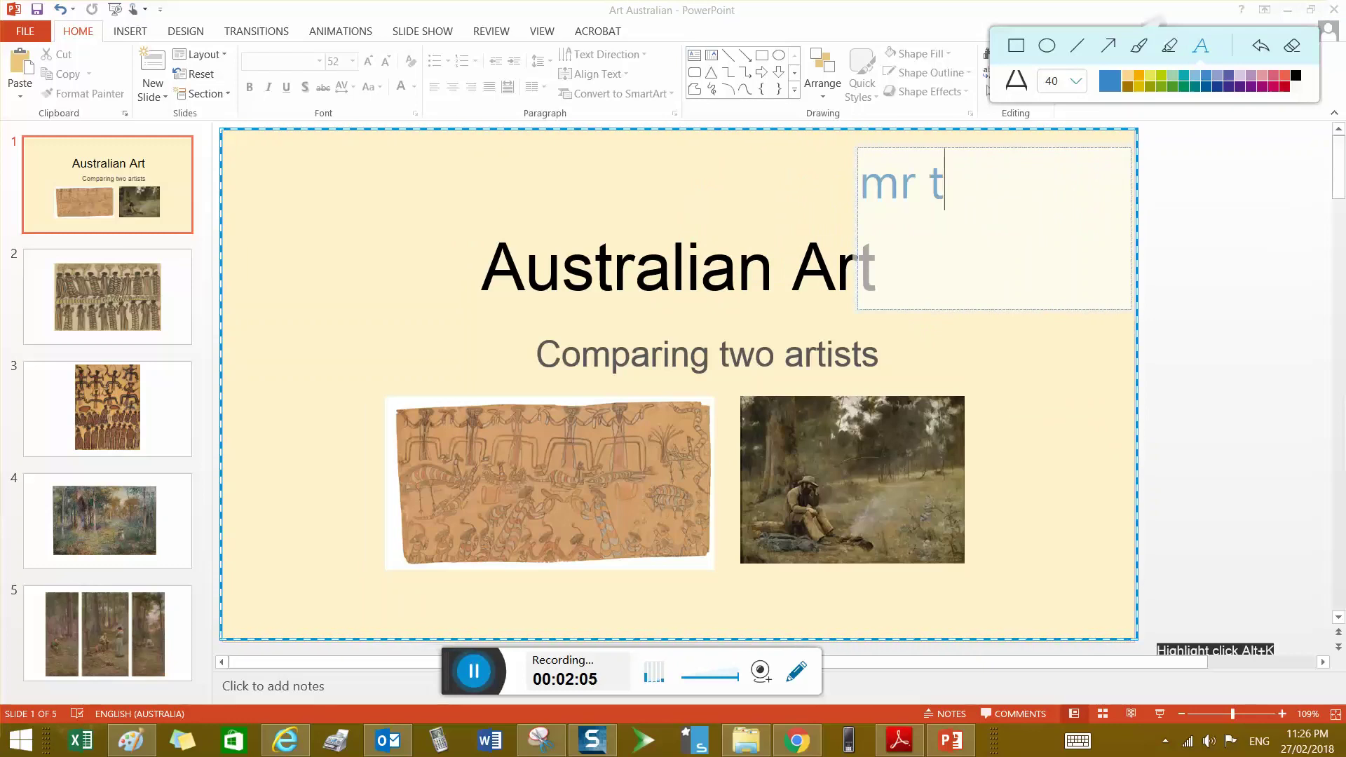
pyautogui.write('ellefson')
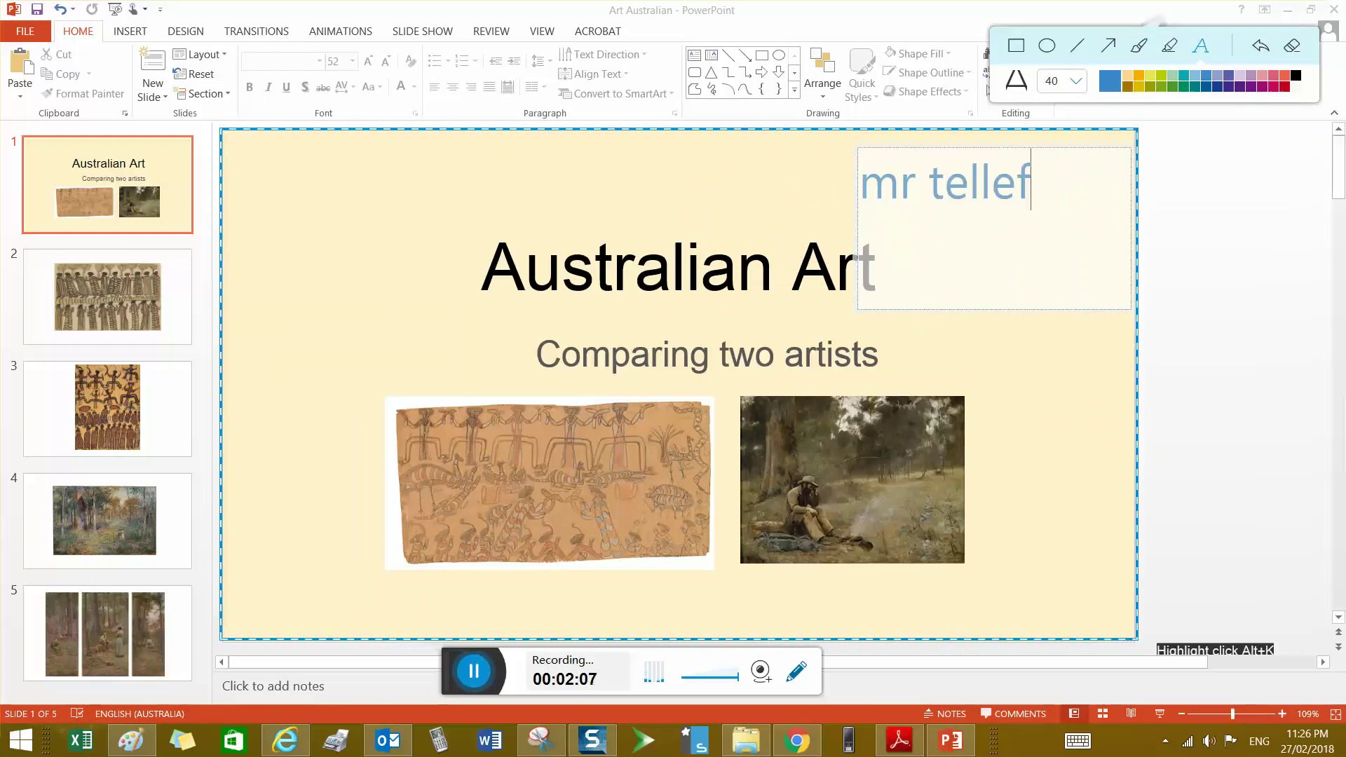
pyautogui.click(1064, 498)
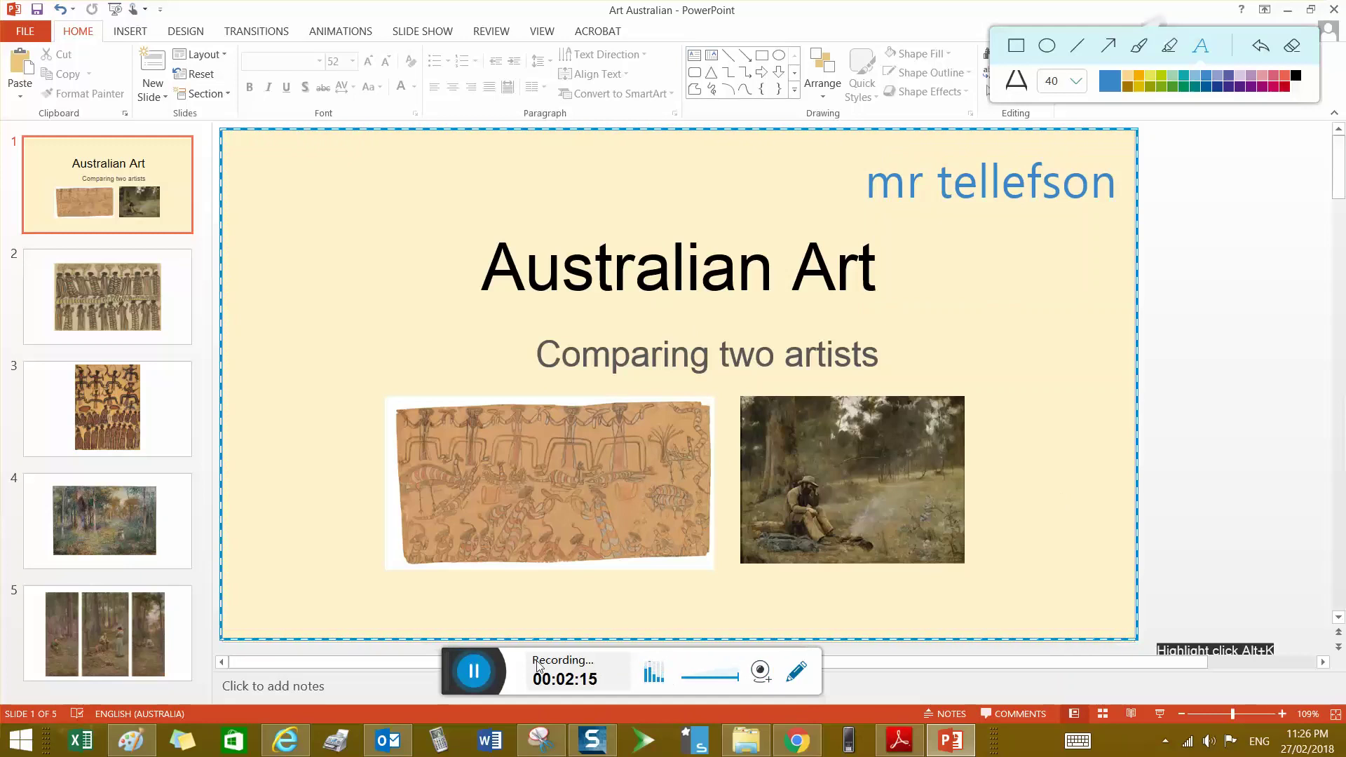
# - Pause and finish the recording, pause the 02:16 clip's preview, and bring up its save and share options
pyautogui.click(475, 672)
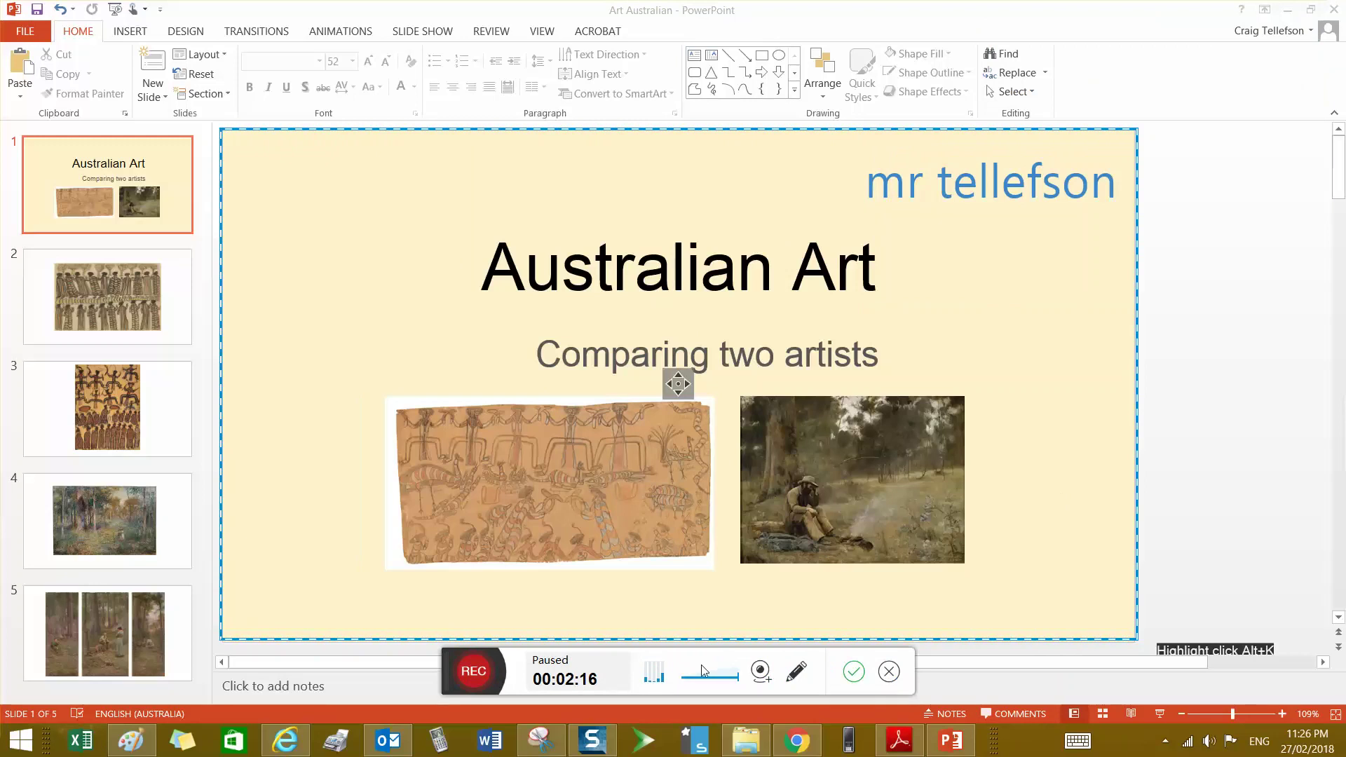
pyautogui.click(853, 673)
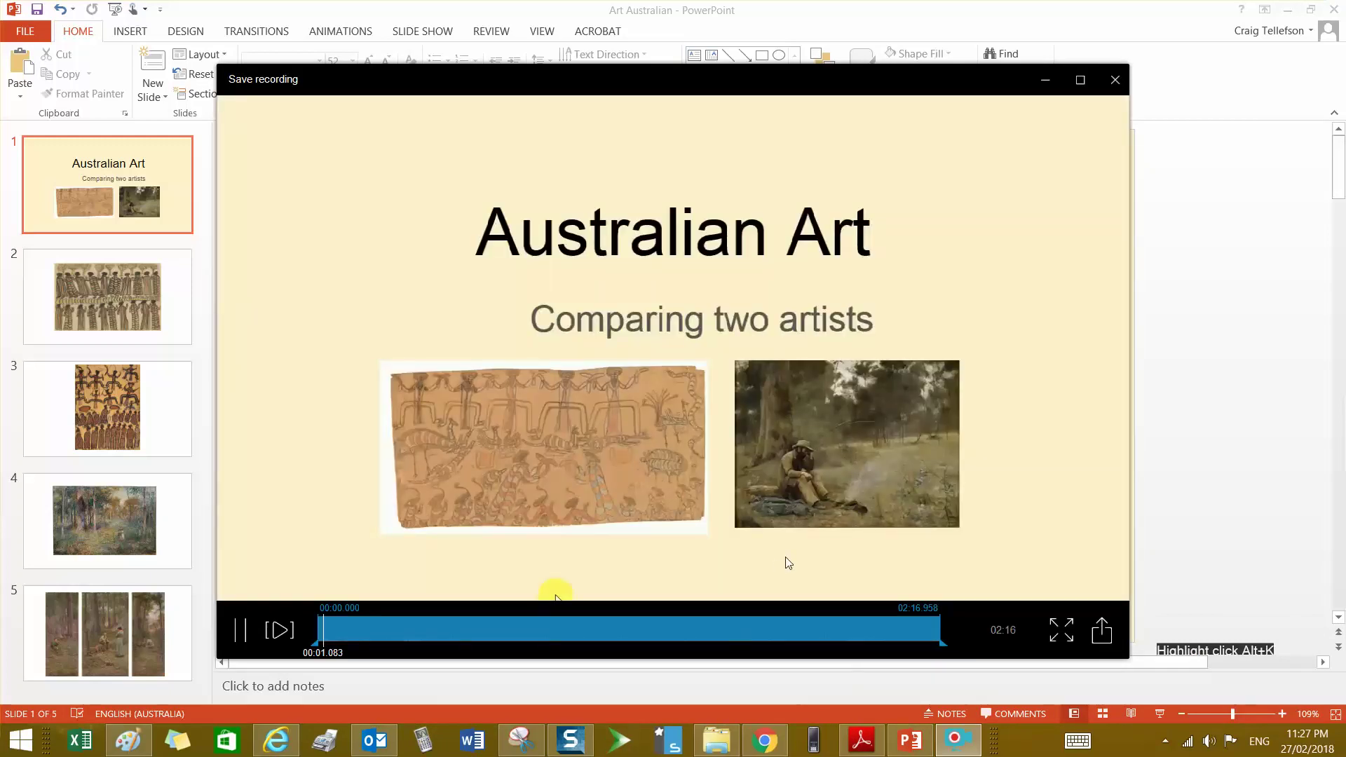
pyautogui.moveTo(377, 78); pyautogui.dragTo(347, 52)
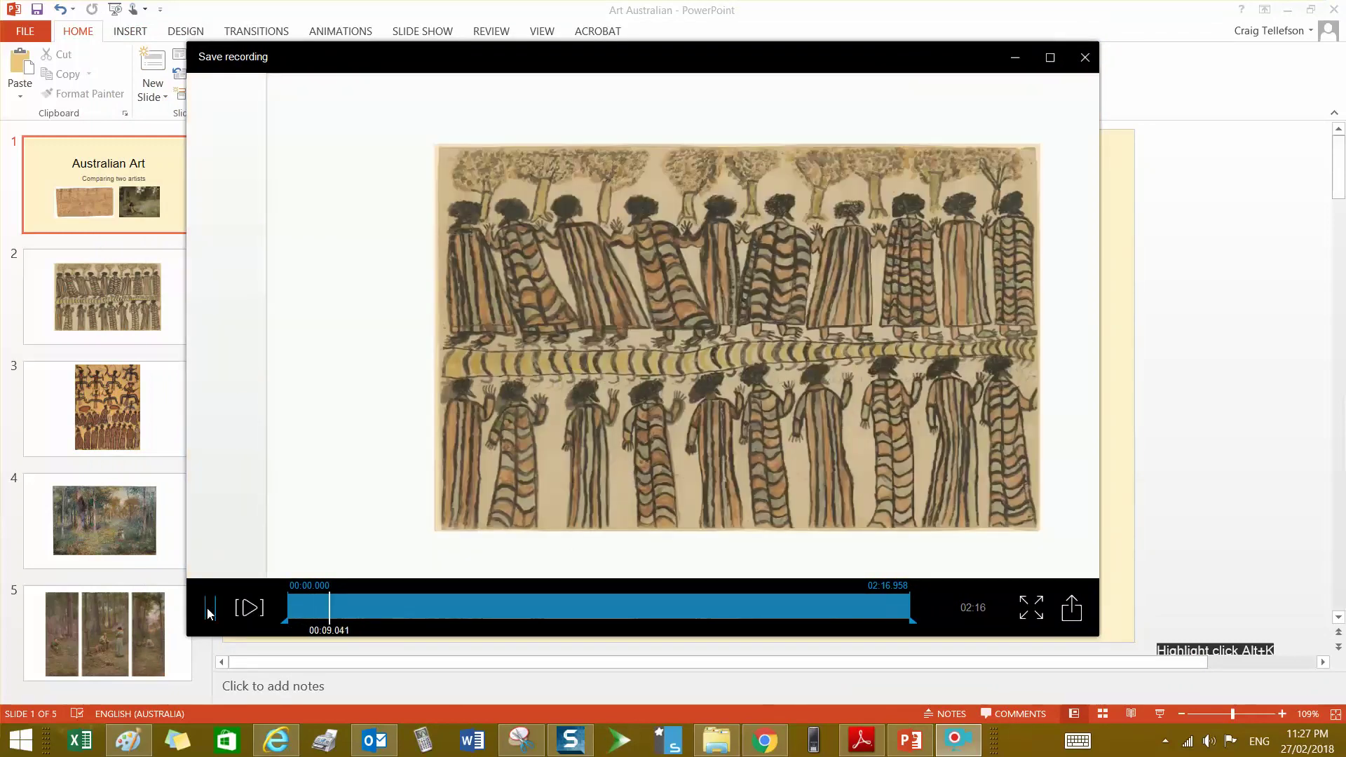
pyautogui.click(209, 607)
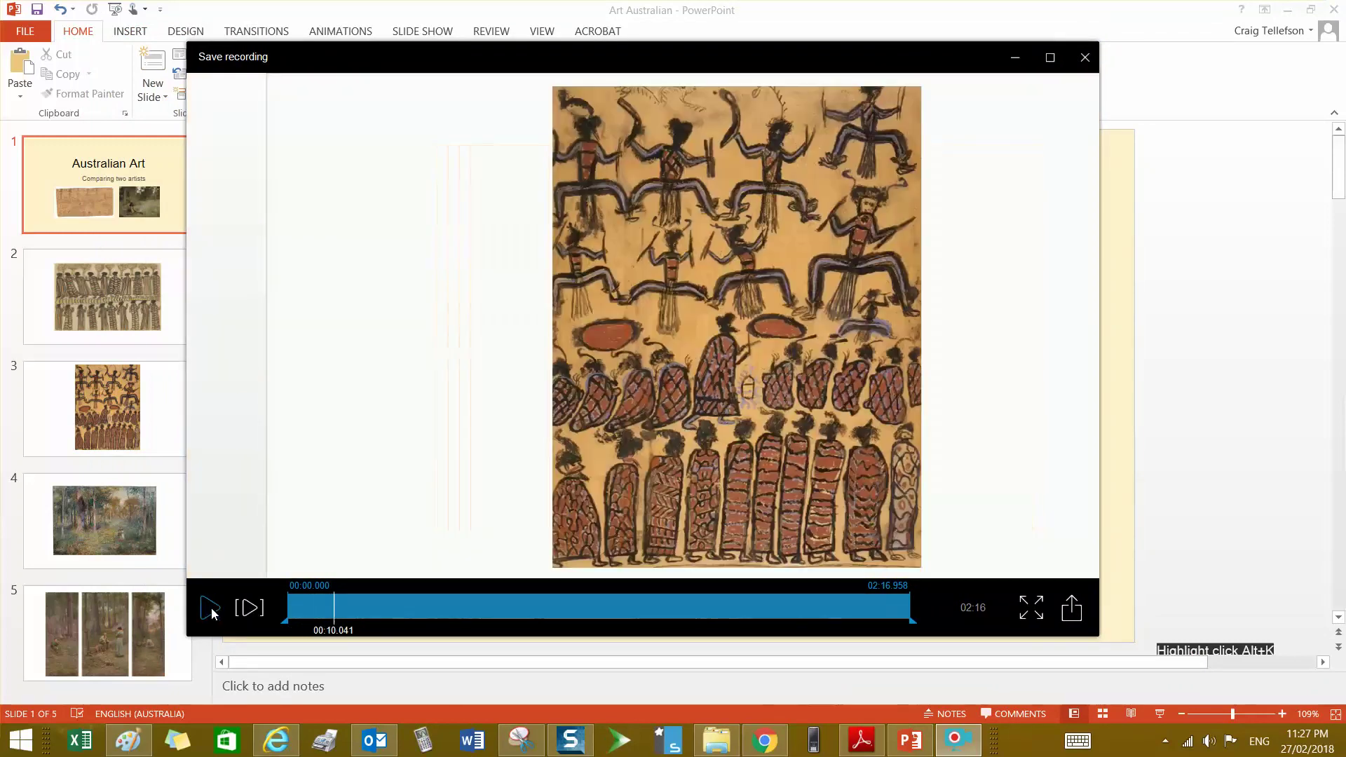
pyautogui.click(1071, 611)
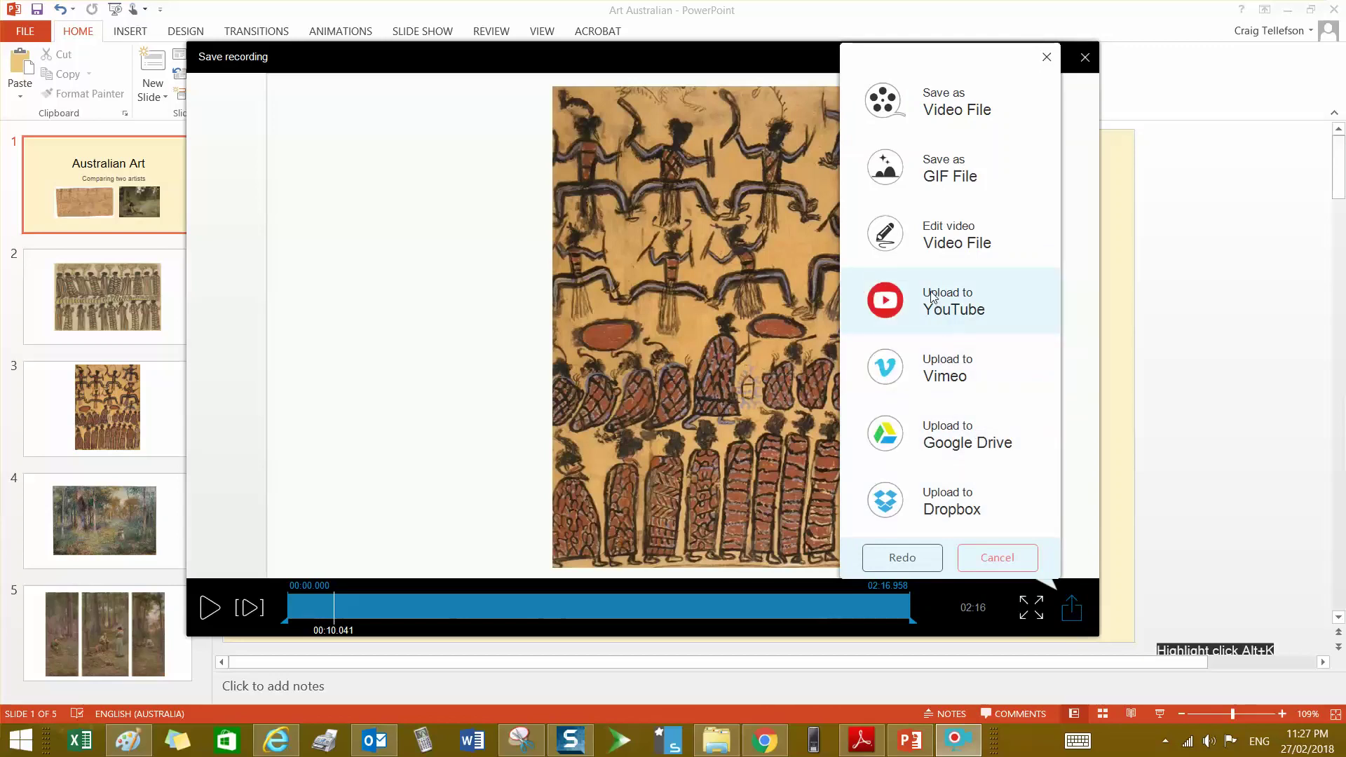
# - Save the recording as the MP4 video file 'Art Talk' in the Desktop folder
pyautogui.click(926, 94)
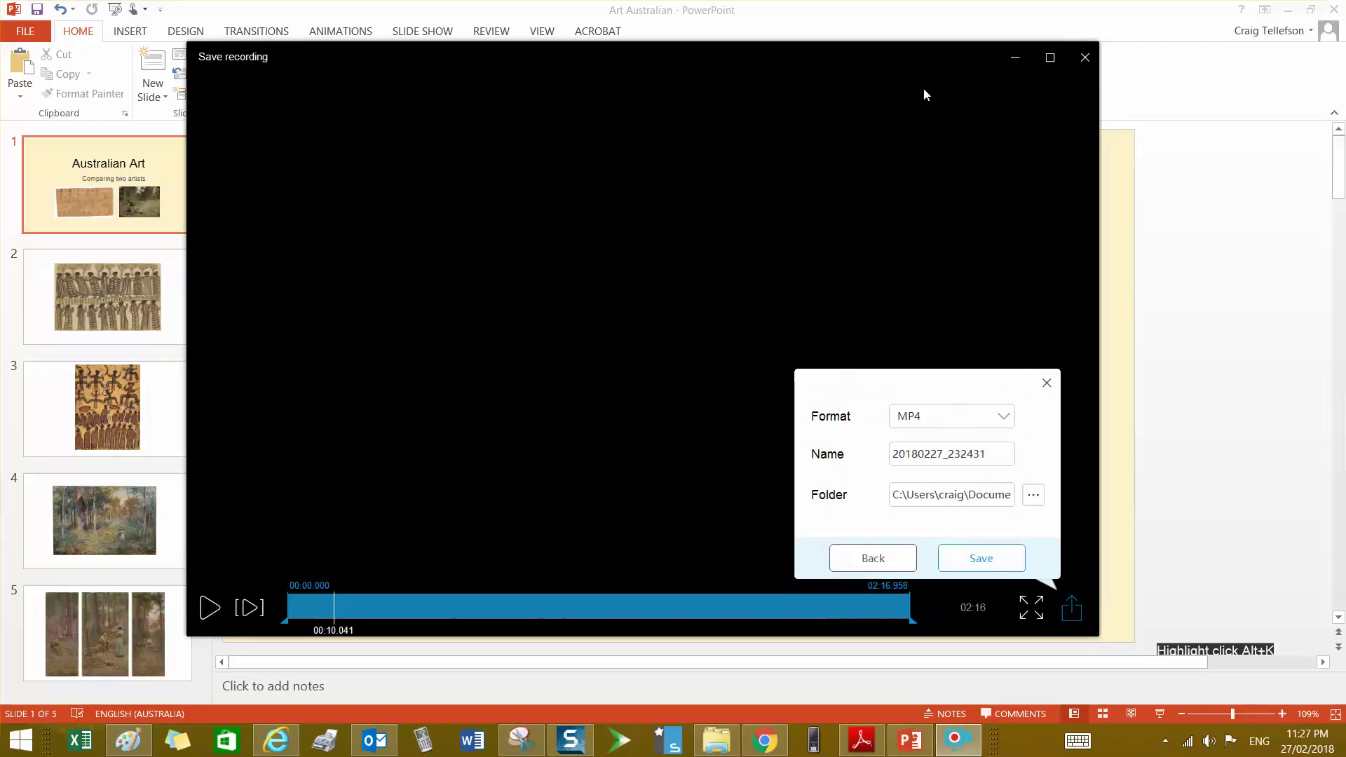
pyautogui.moveTo(989, 454); pyautogui.dragTo(817, 459)
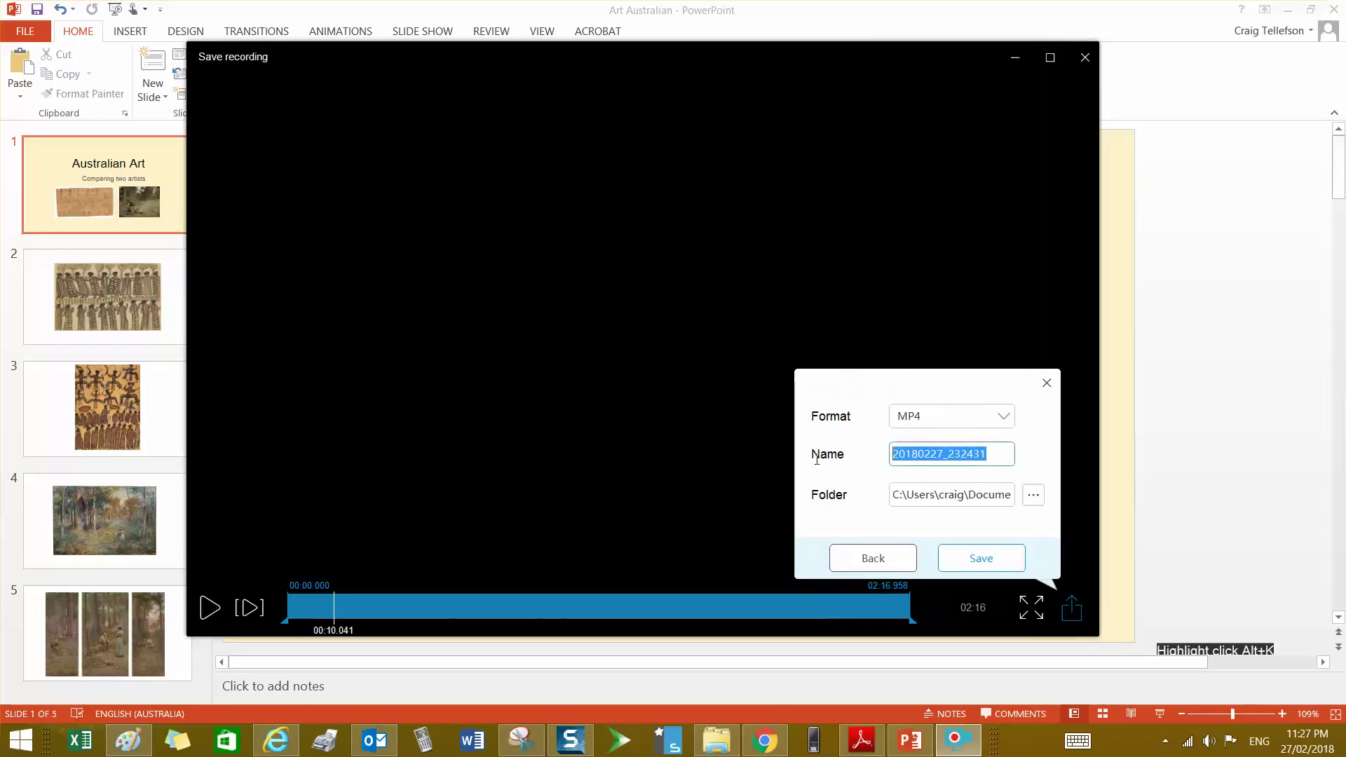
pyautogui.write('Art')
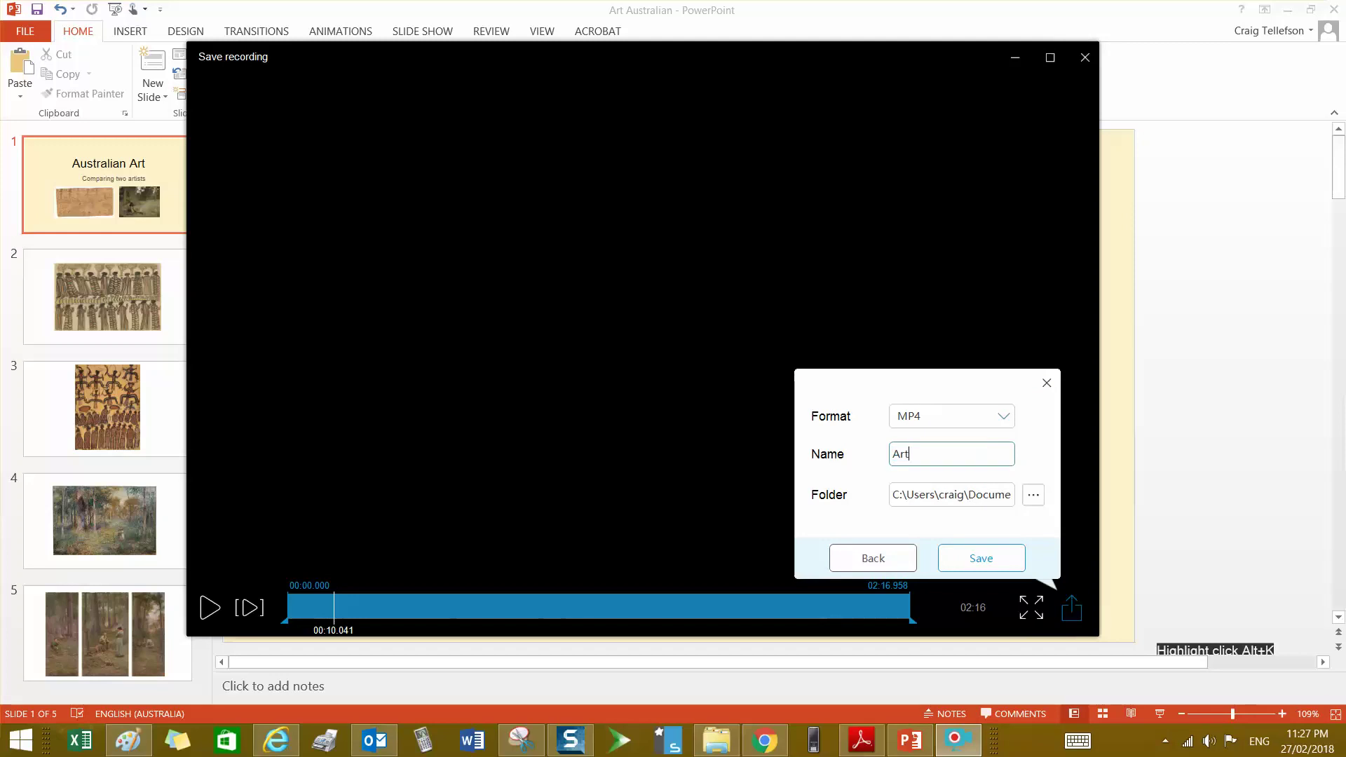
pyautogui.write(' Talk')
pyautogui.click(1034, 496)
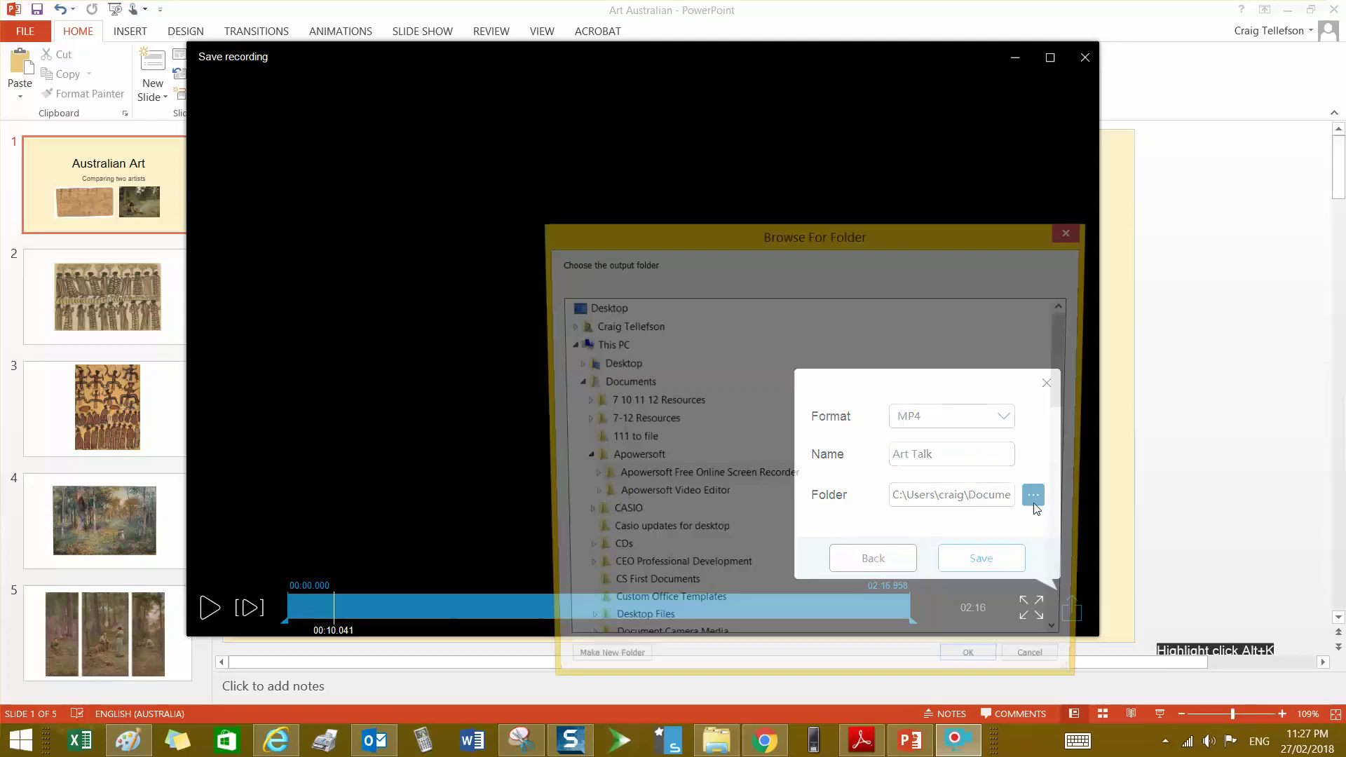
pyautogui.click(616, 364)
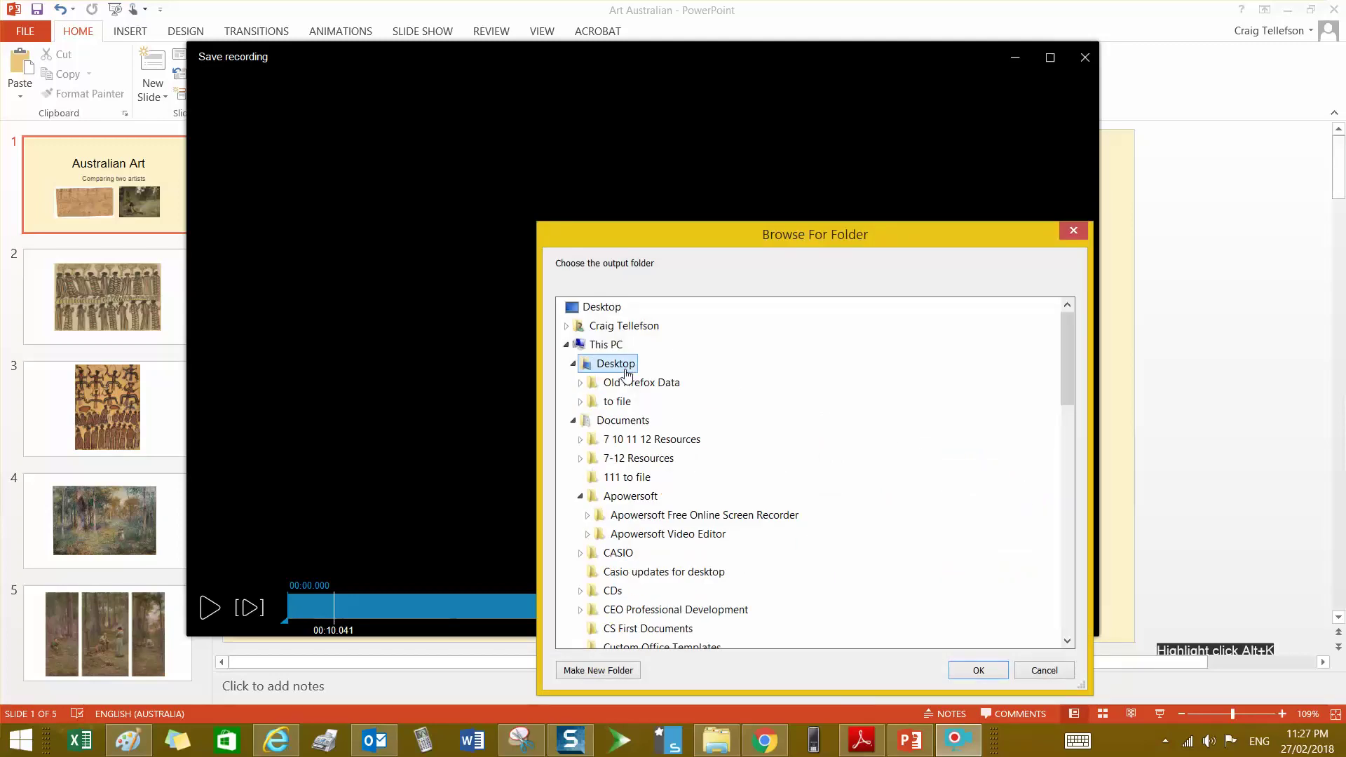
pyautogui.click(989, 671)
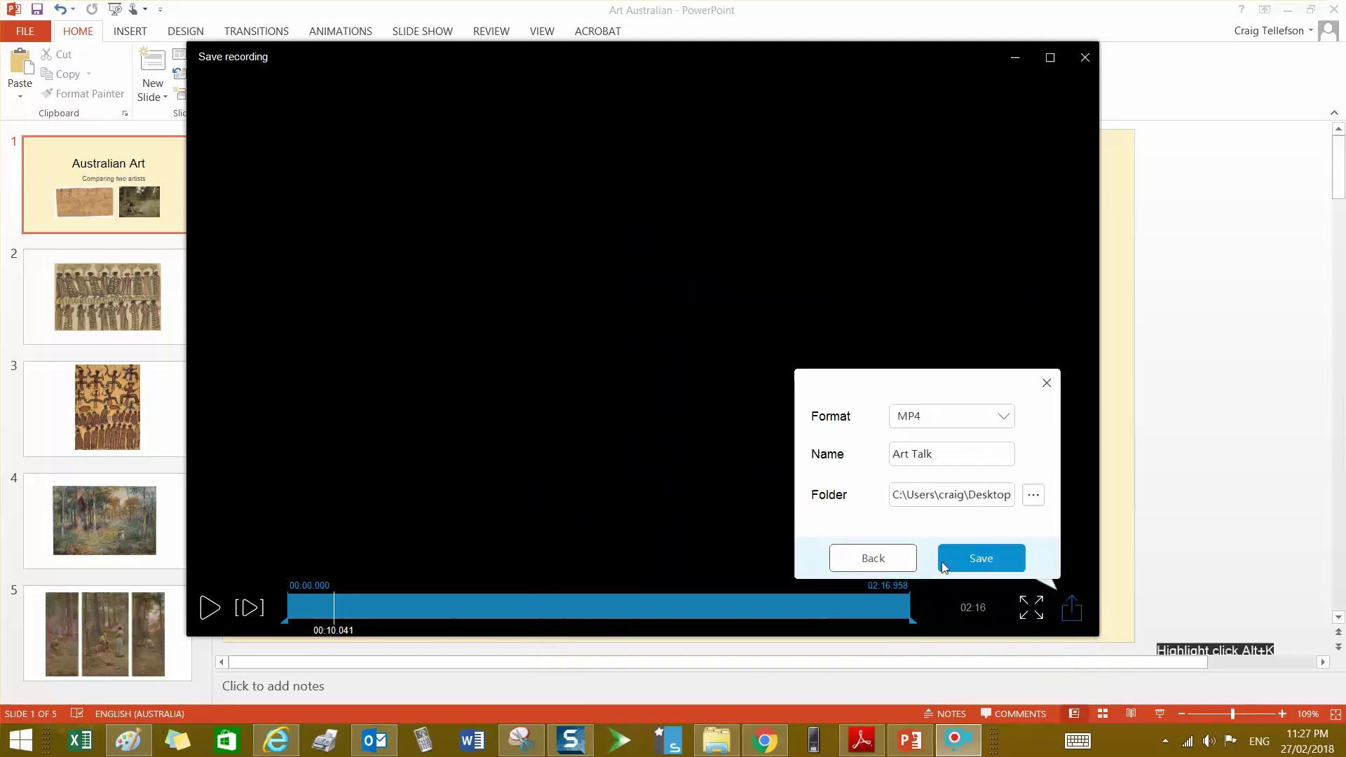
pyautogui.click(969, 566)
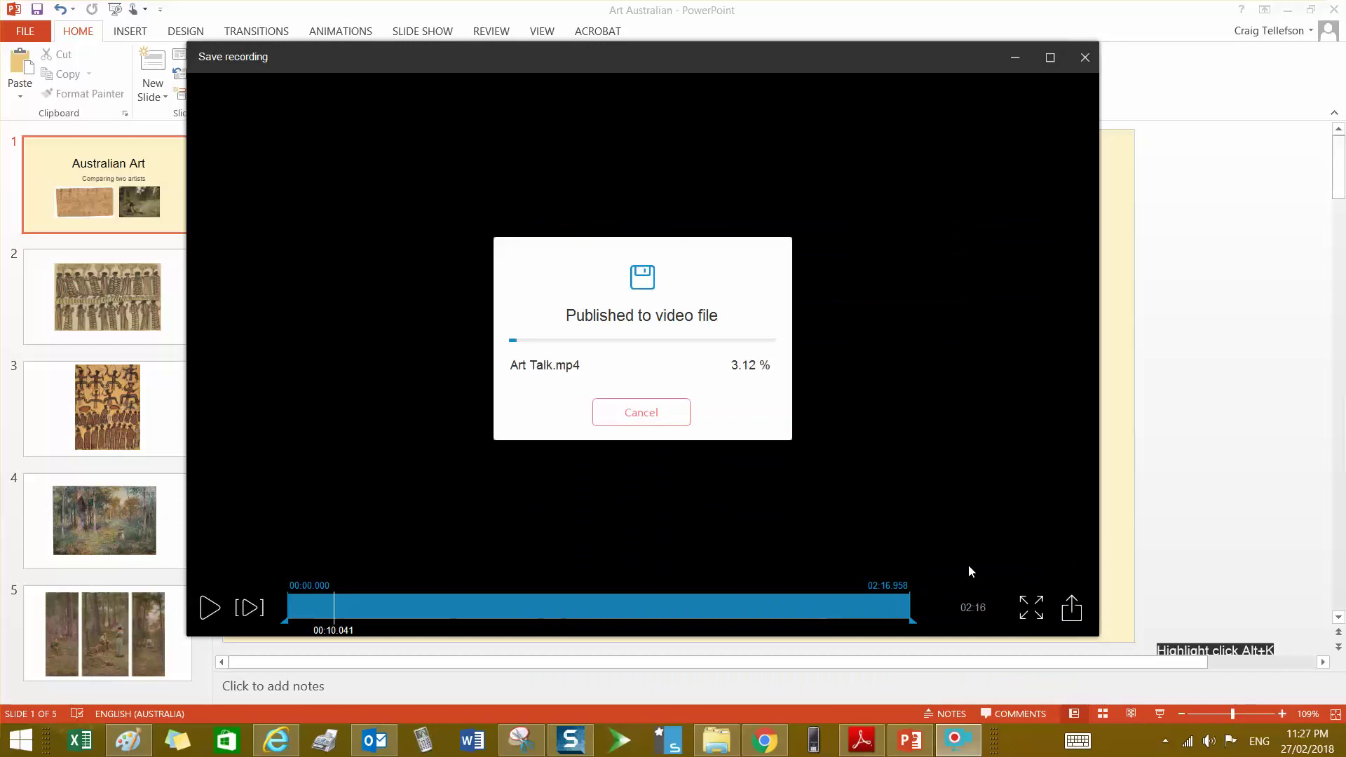